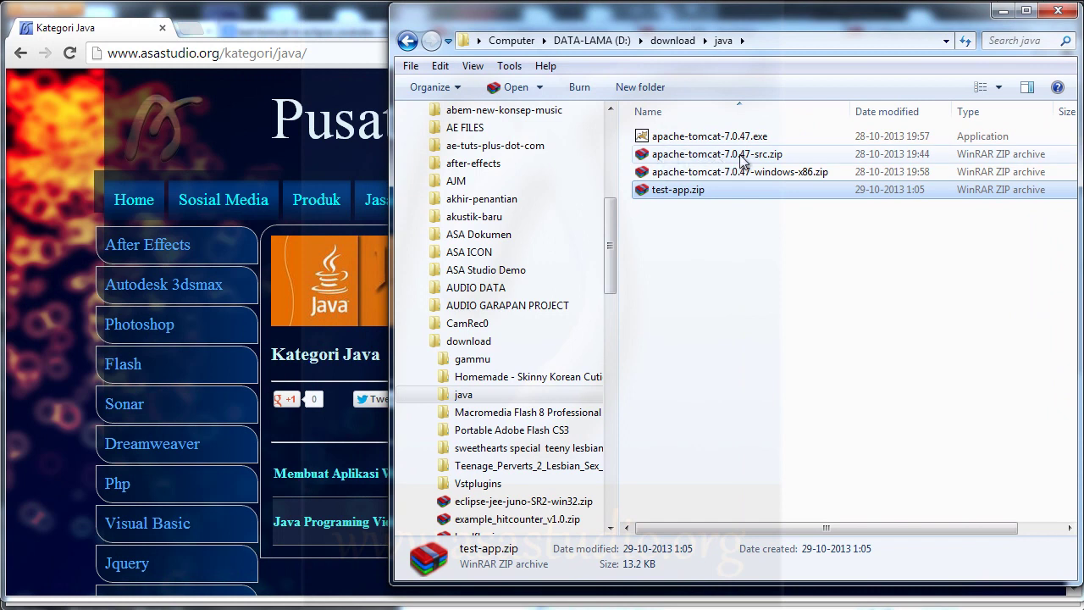
# Extract the apache-tomcat-7.0.47 folder from apache-tomcat-7.0.47-windows-x86.zip to the root of drive C and close the archive.
pyautogui.click(682, 173)
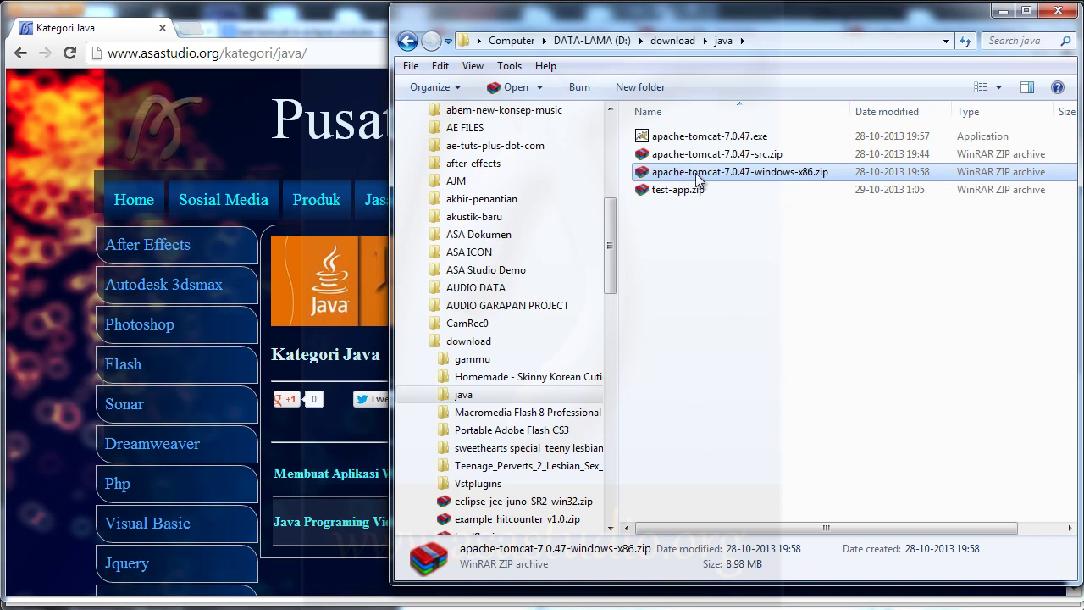
pyautogui.doubleClick(698, 178)
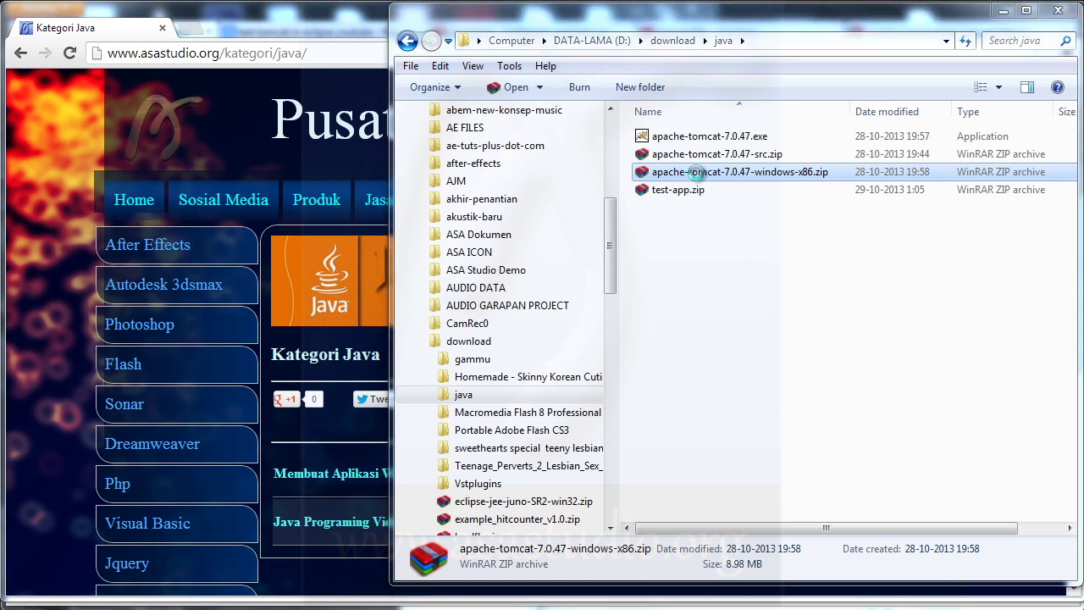
pyautogui.moveTo(796, 54); pyautogui.dragTo(711, 18)
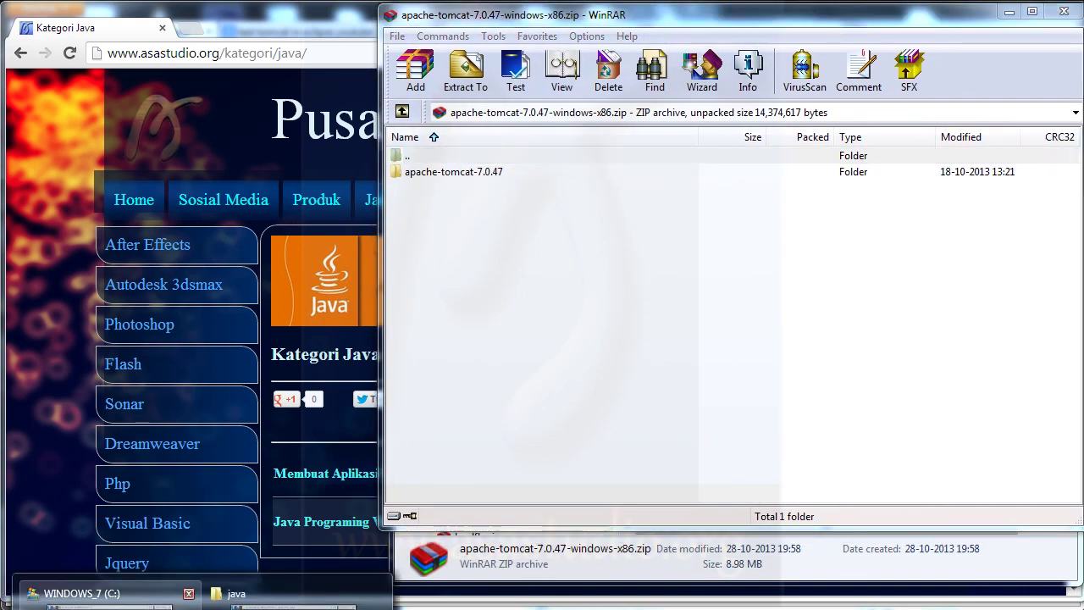
pyautogui.click(93, 593)
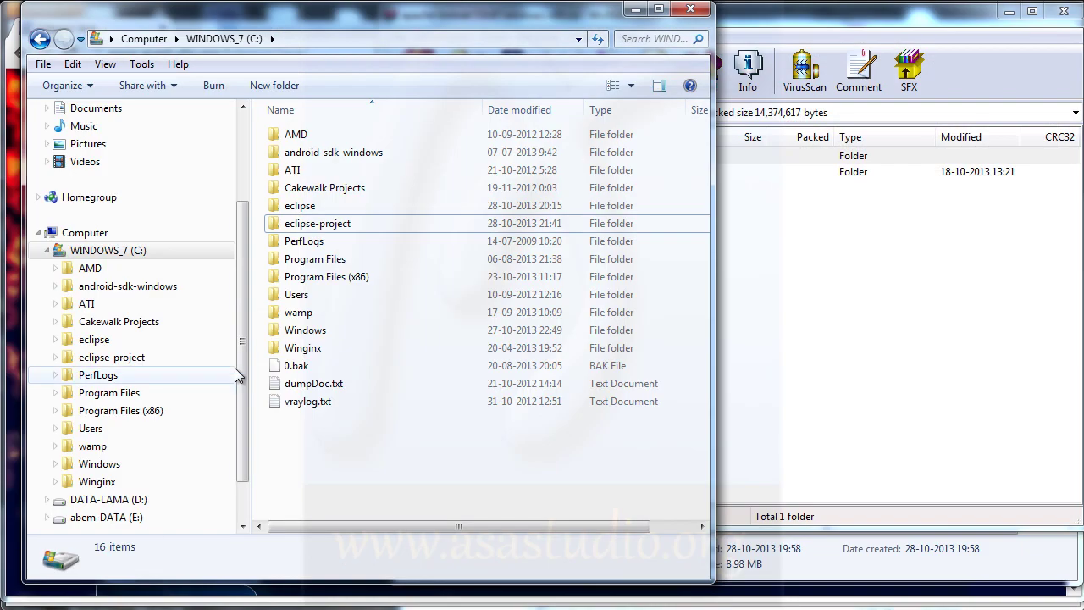
pyautogui.click(90, 250)
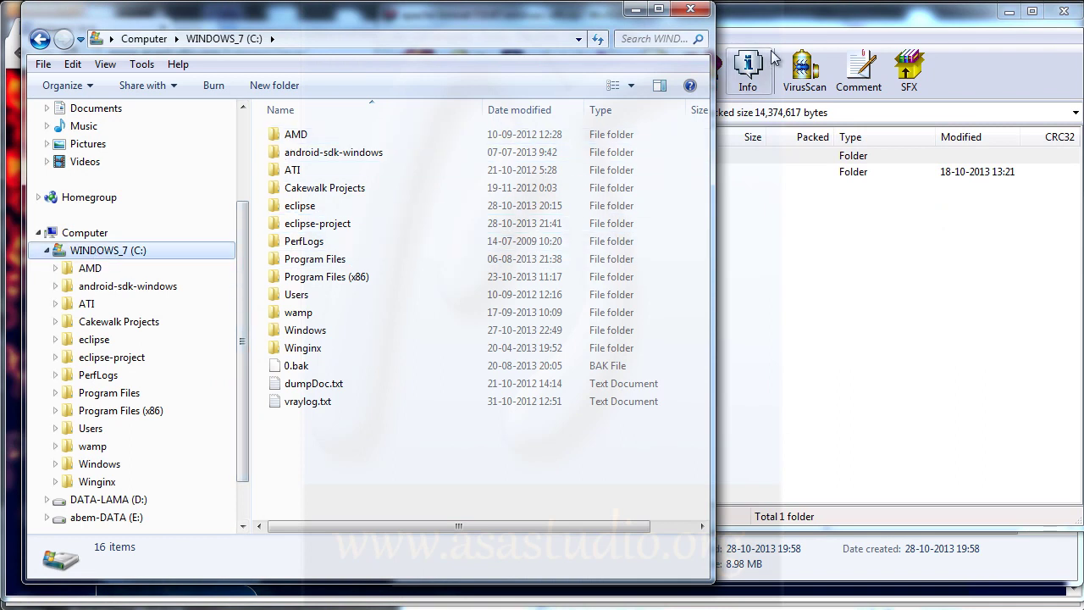
pyautogui.click(783, 23)
pyautogui.moveTo(454, 173); pyautogui.dragTo(313, 461)
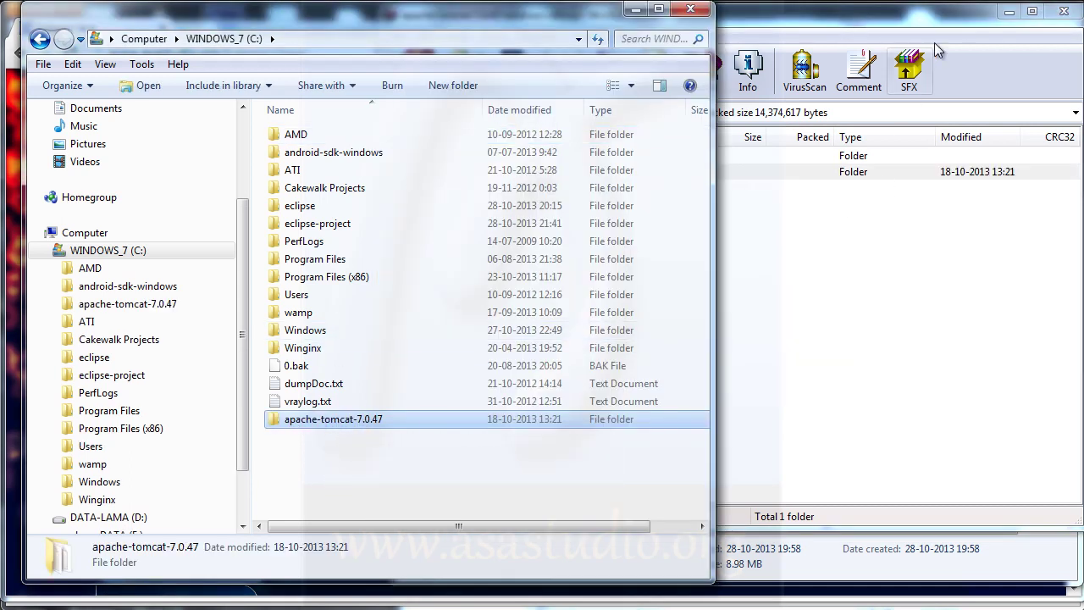
pyautogui.click(961, 27)
pyautogui.click(1063, 11)
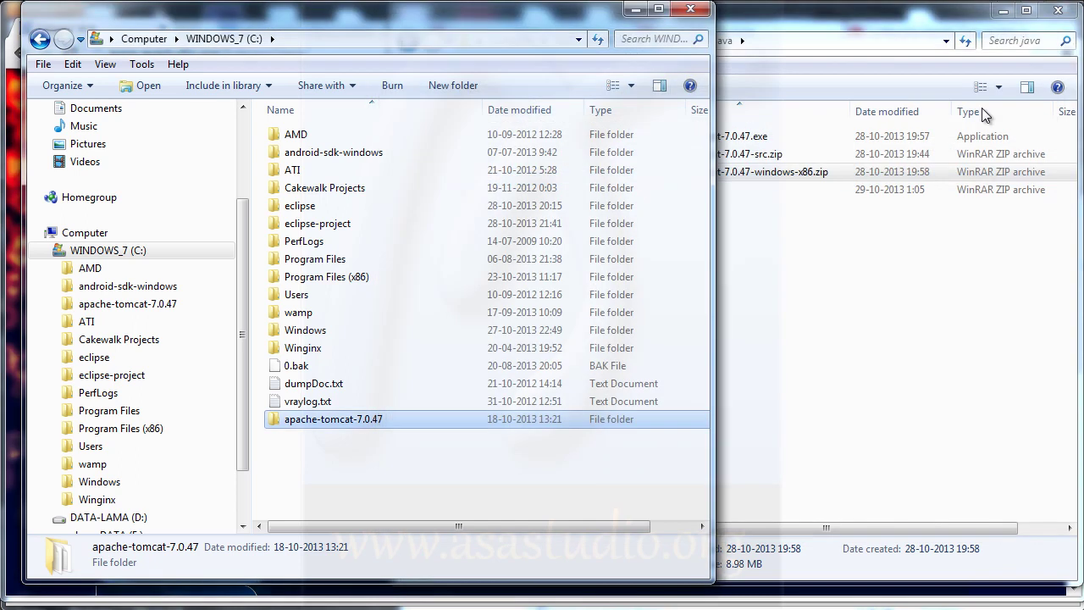
# Open the eclipse-jee-juno-SR2-win32.zip archive from the download folder on drive D.
pyautogui.click(796, 23)
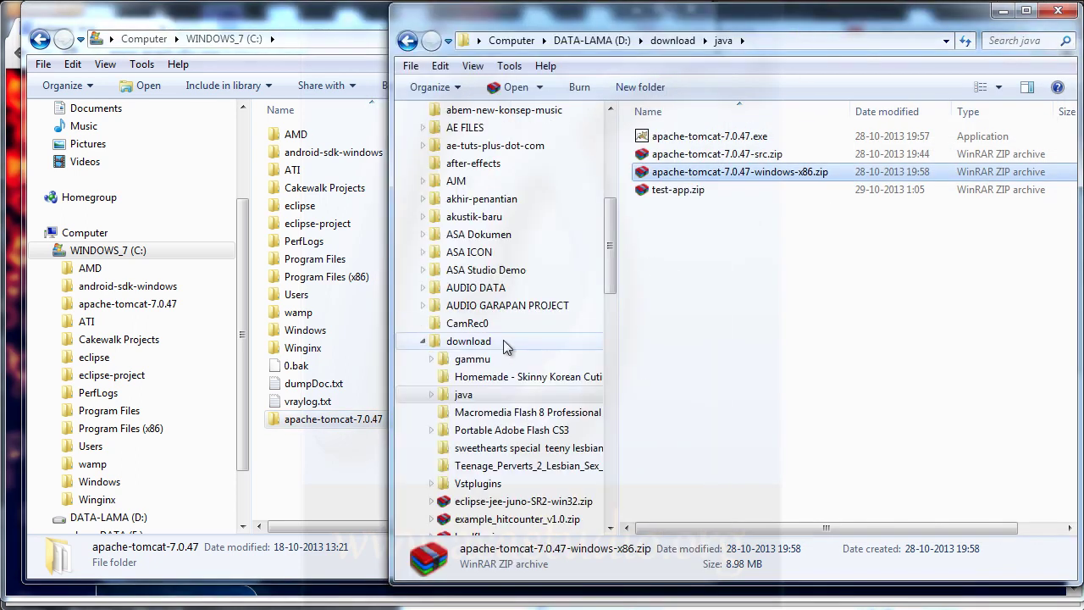
pyautogui.click(464, 341)
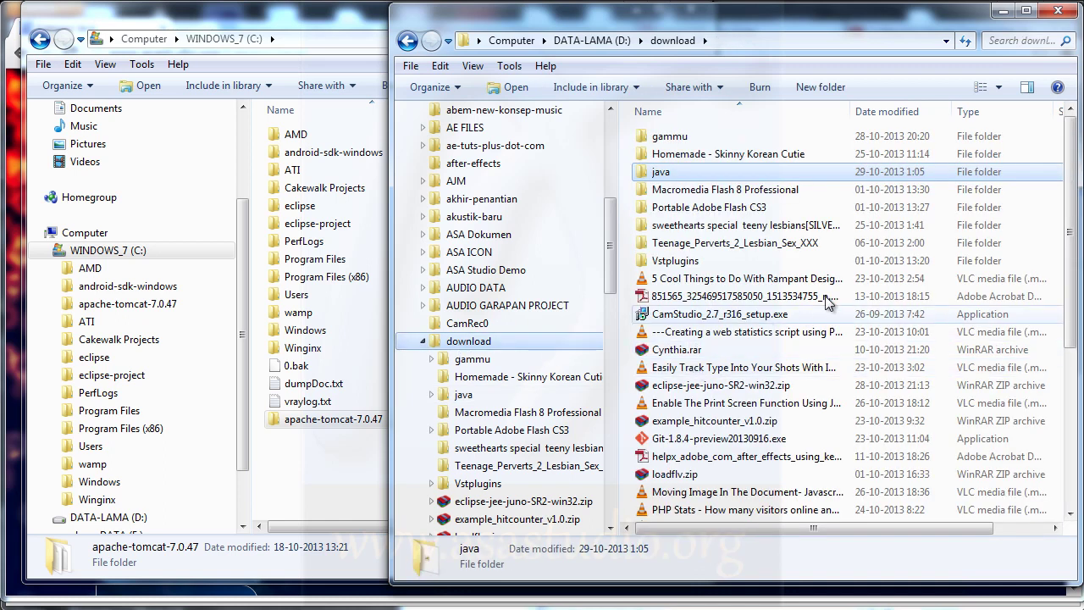
pyautogui.moveTo(1071, 198); pyautogui.dragTo(1075, 315)
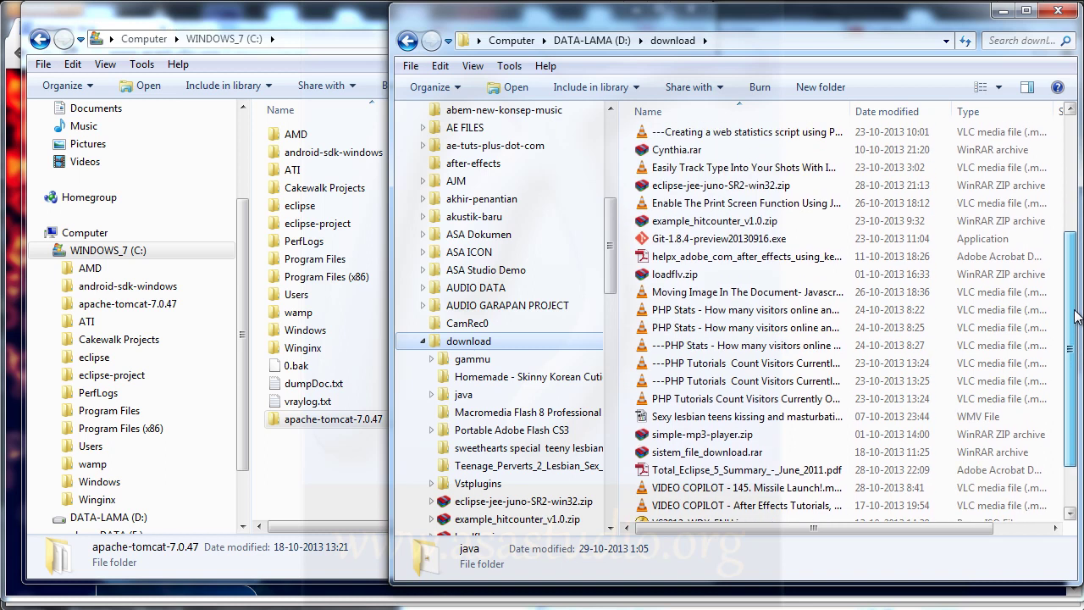
pyautogui.doubleClick(671, 184)
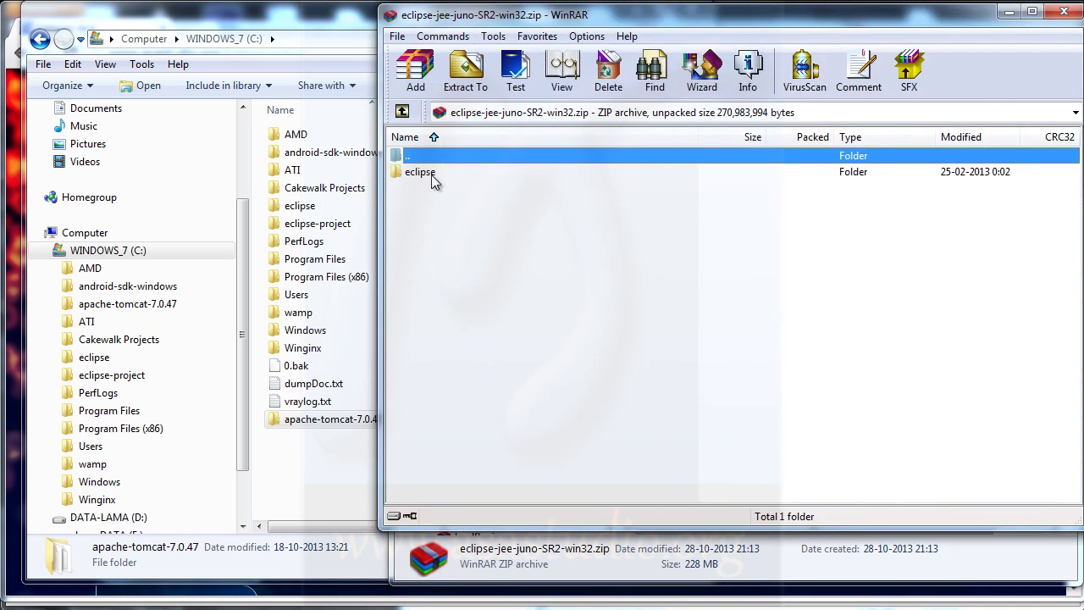
# Refresh the contents of drive C and create a new folder there named eclipse-for-java-ee.
pyautogui.click(349, 466)
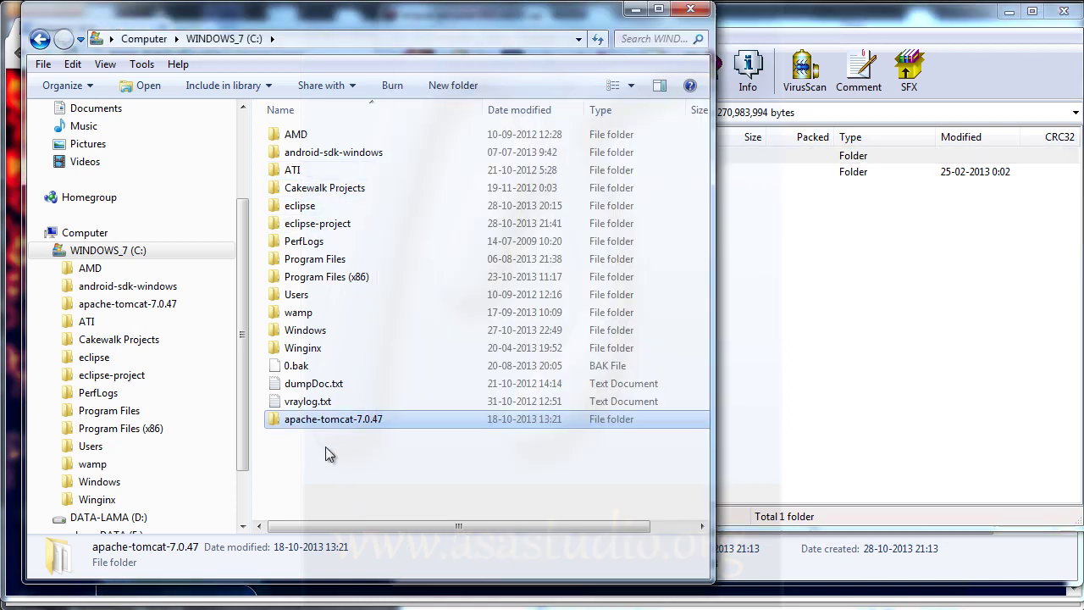
pyautogui.rightClick(375, 354)
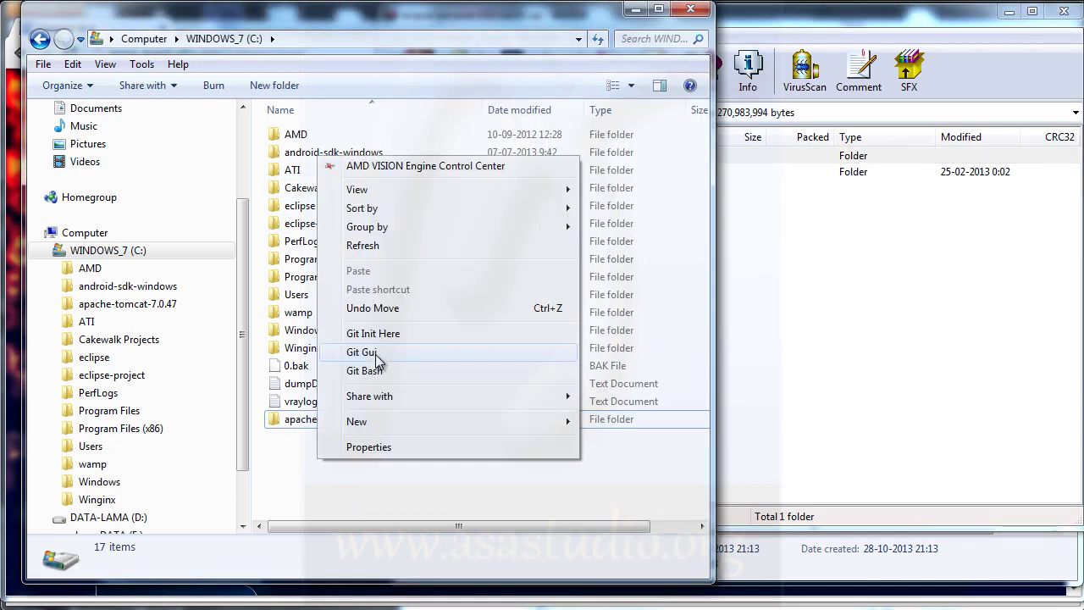
pyautogui.click(377, 245)
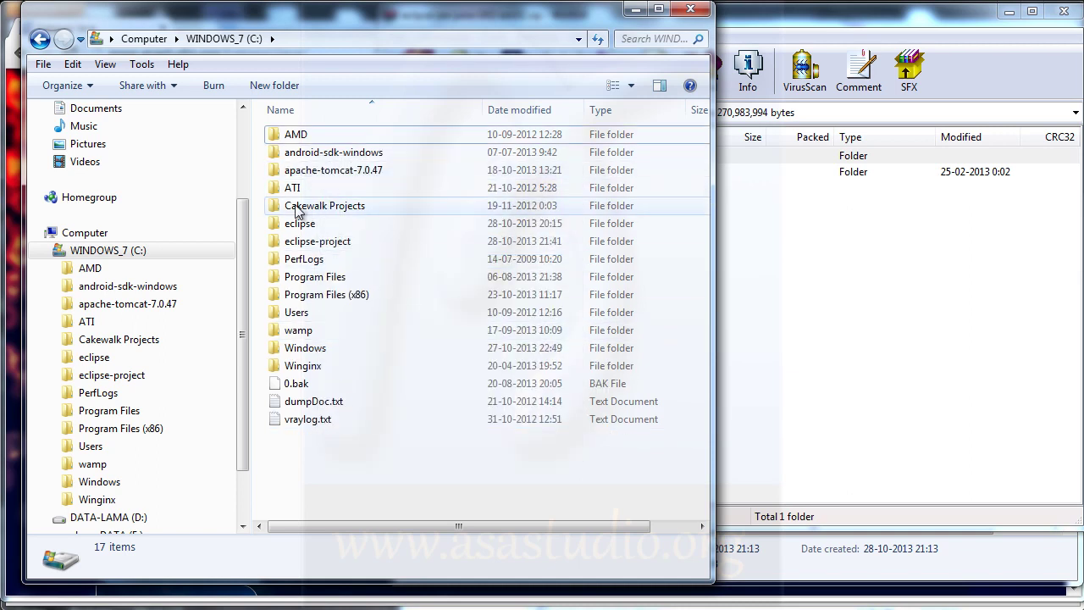
pyautogui.click(279, 85)
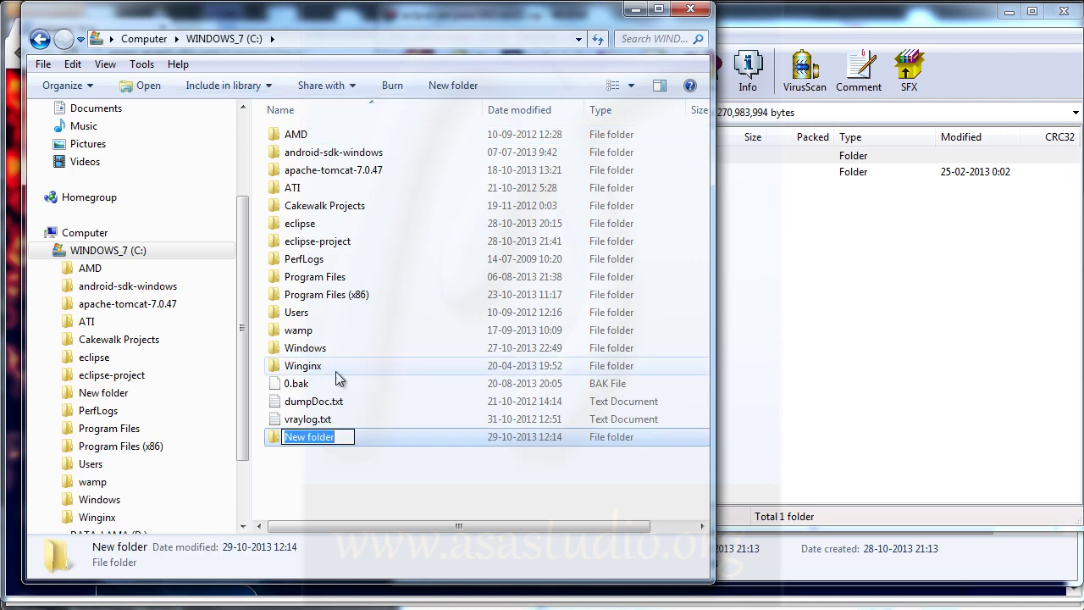
pyautogui.write('e')
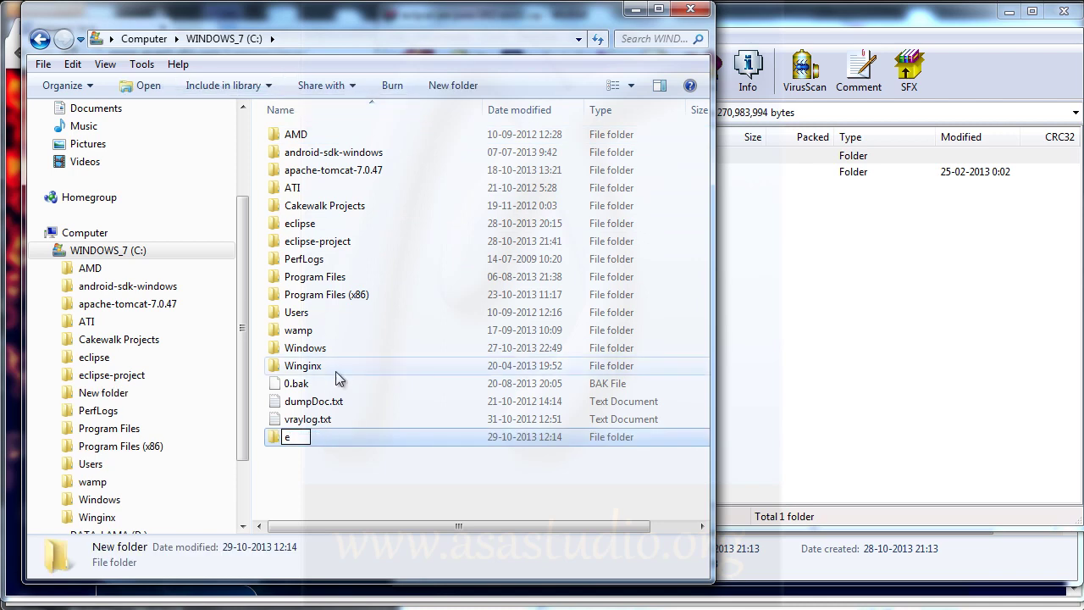
pyautogui.write('clipse-for-java-ee')
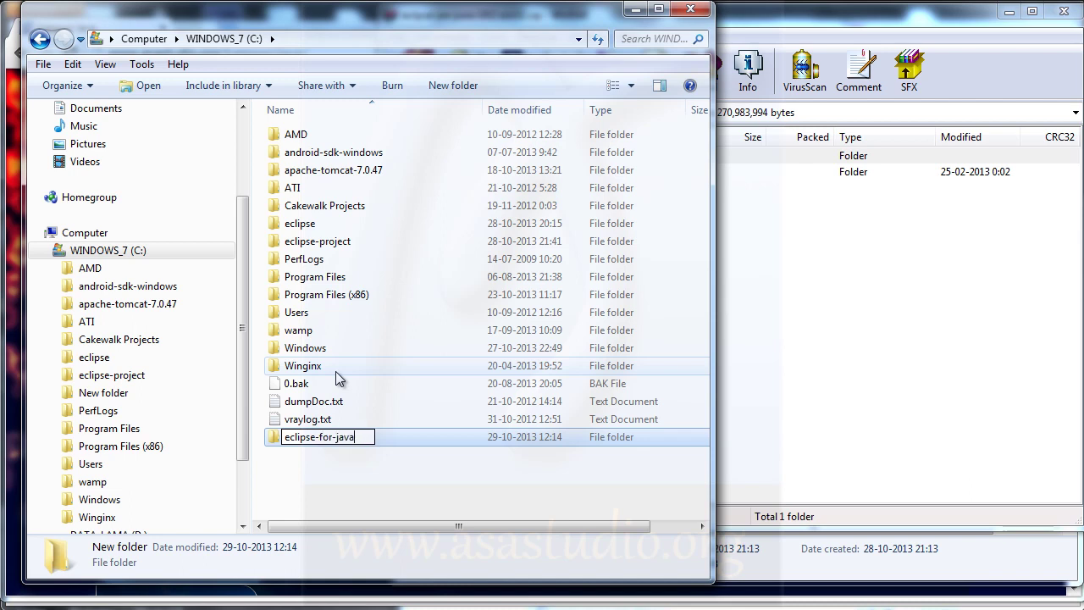
pyautogui.press('Return')
# Extract everything inside the eclipse folder of the Juno archive into C:\eclipse-for-java-ee.
pyautogui.click(347, 468)
pyautogui.click(305, 447)
pyautogui.doubleClick(305, 441)
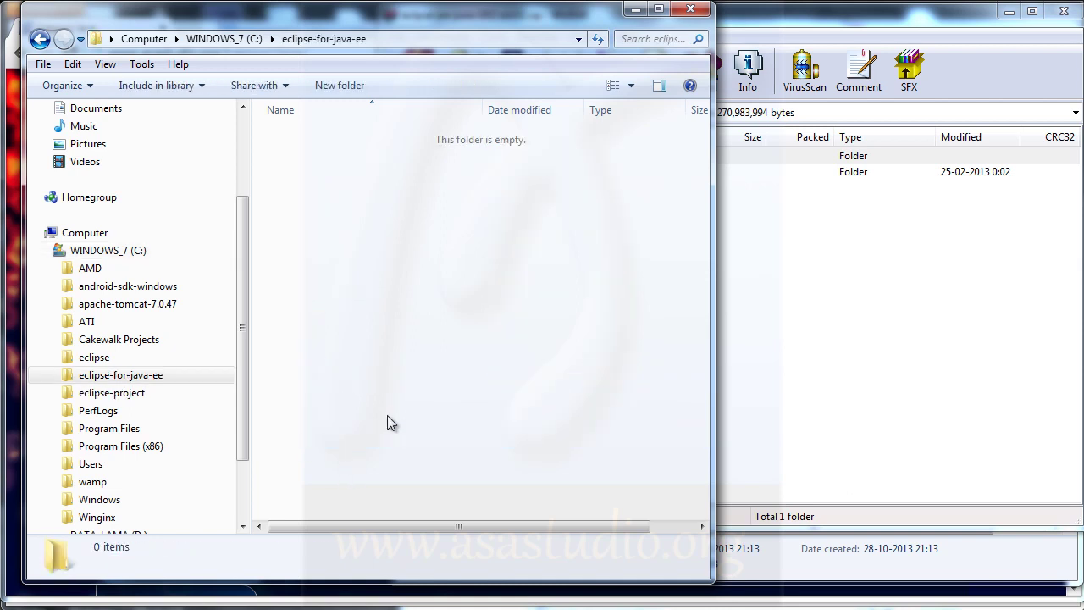
pyautogui.click(847, 30)
pyautogui.doubleClick(418, 173)
pyautogui.moveTo(498, 168); pyautogui.dragTo(533, 176)
pyautogui.moveTo(462, 171); pyautogui.dragTo(282, 236)
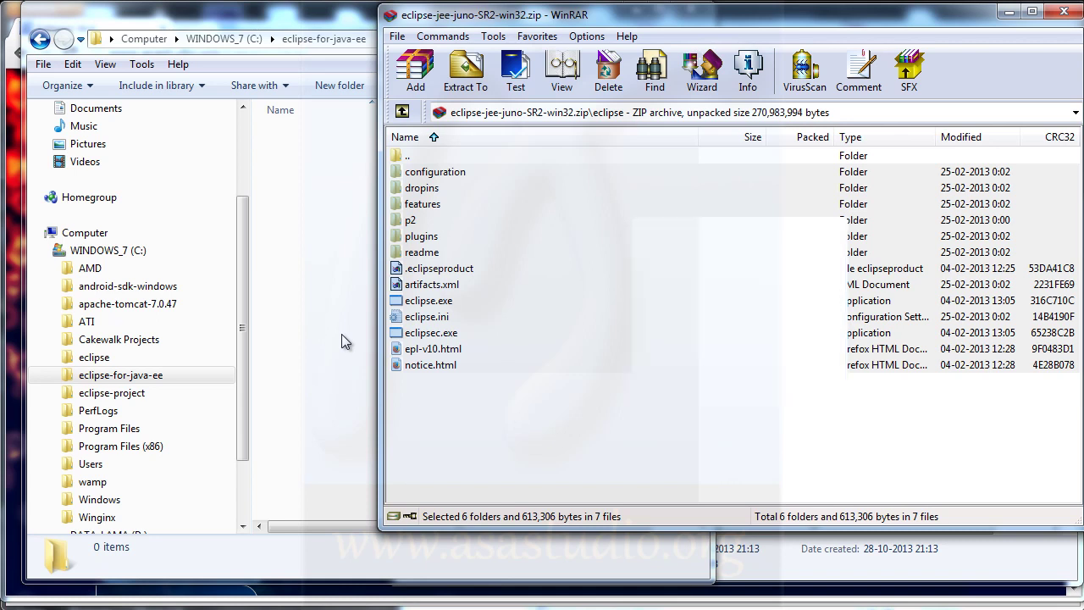
pyautogui.click(341, 333)
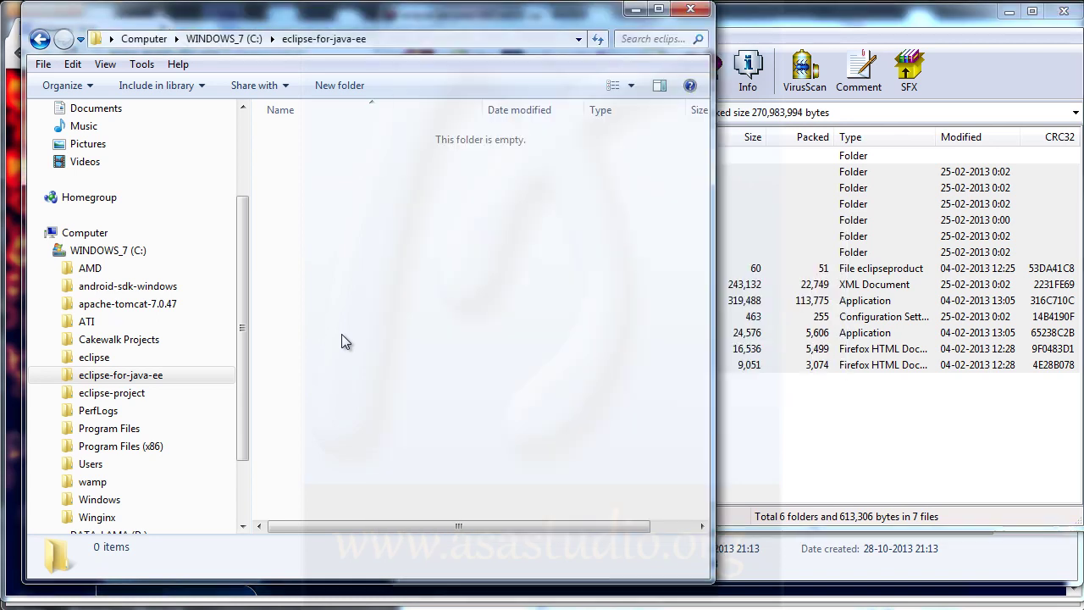
pyautogui.hotkey('ctrl', 'a')
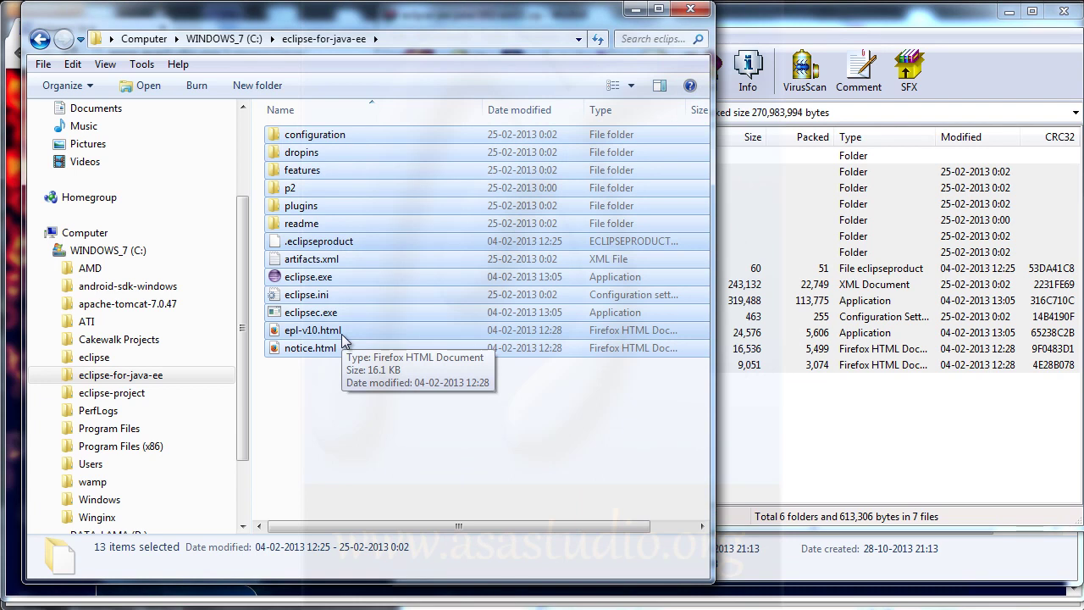
pyautogui.click(329, 383)
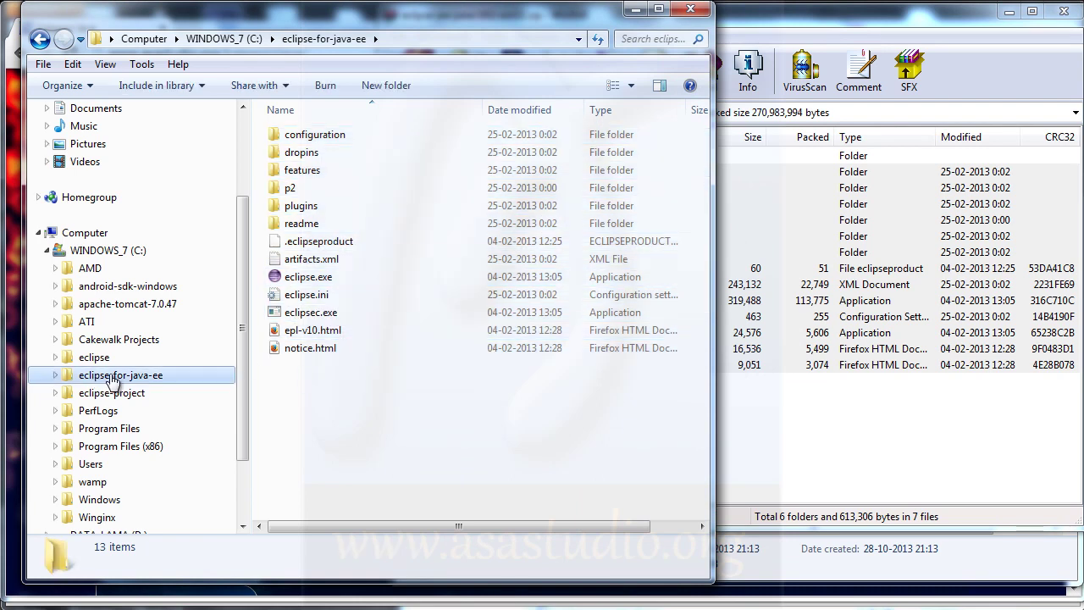
# Launch eclipse.exe from the eclipse-for-java-ee folder with C:\eclipse-project\java-tutorial as the workspace.
pyautogui.doubleClick(291, 279)
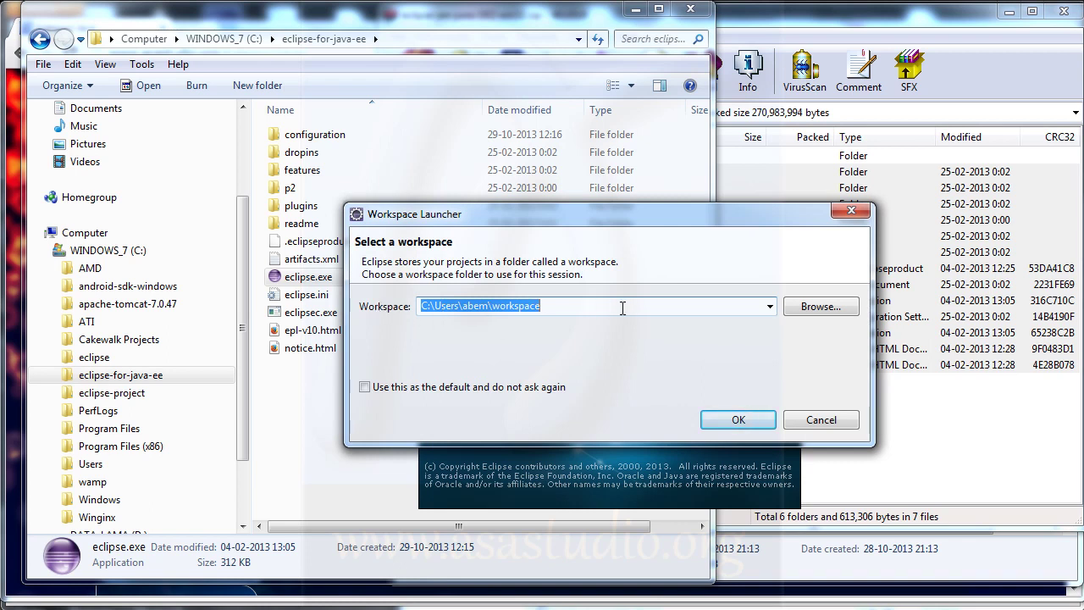
pyautogui.click(813, 307)
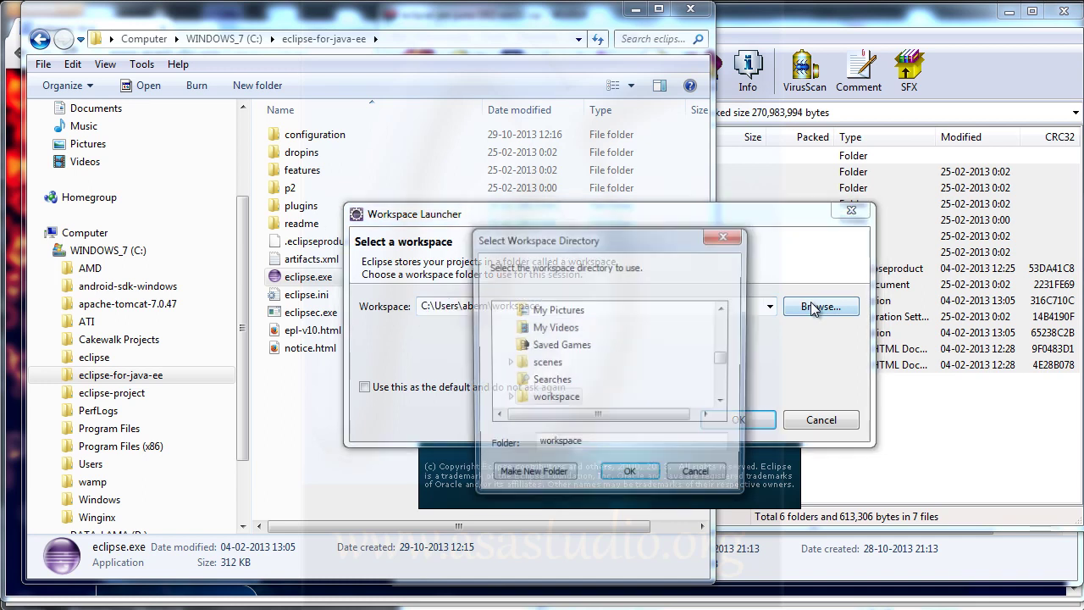
pyautogui.moveTo(719, 361)
pyautogui.mouseDown()
pyautogui.moveTo(725, 385)
pyautogui.moveTo(725, 324)
pyautogui.moveTo(732, 373)
pyautogui.mouseUp()
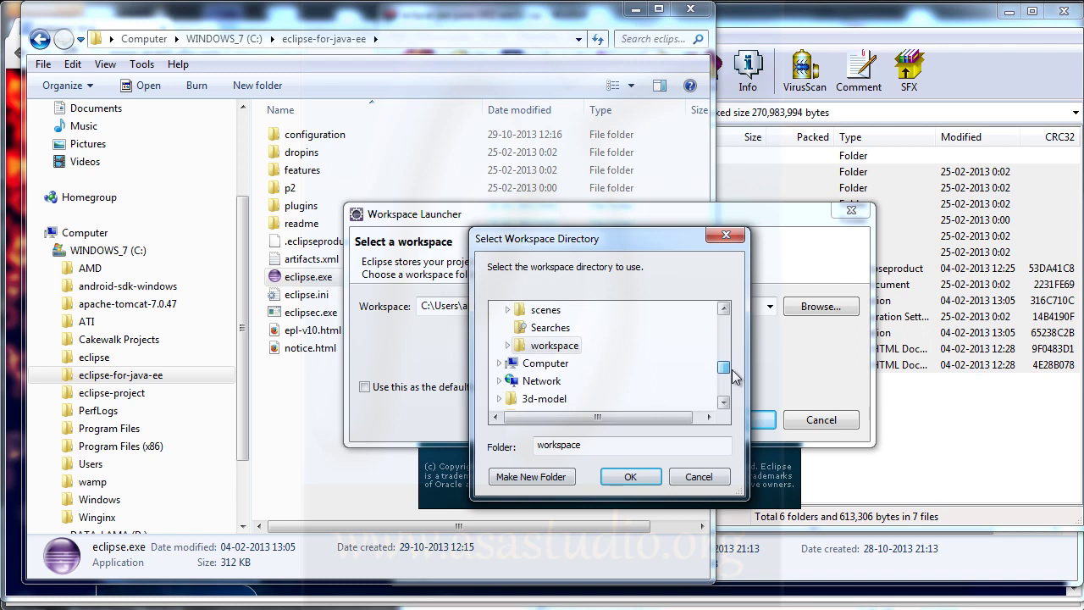
pyautogui.click(499, 363)
pyautogui.click(506, 345)
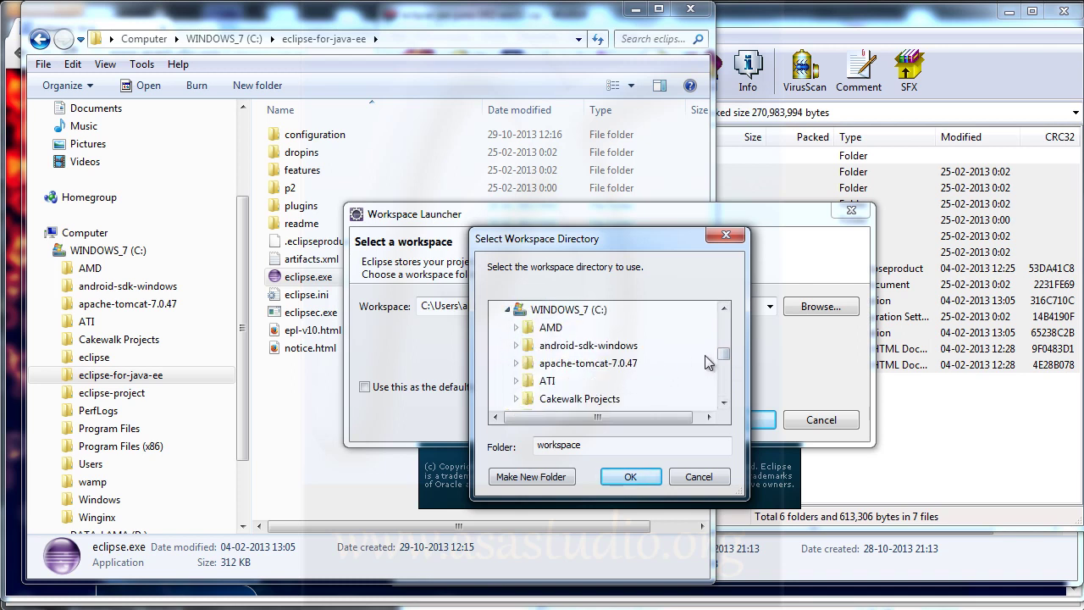
pyautogui.moveTo(724, 353); pyautogui.dragTo(725, 362)
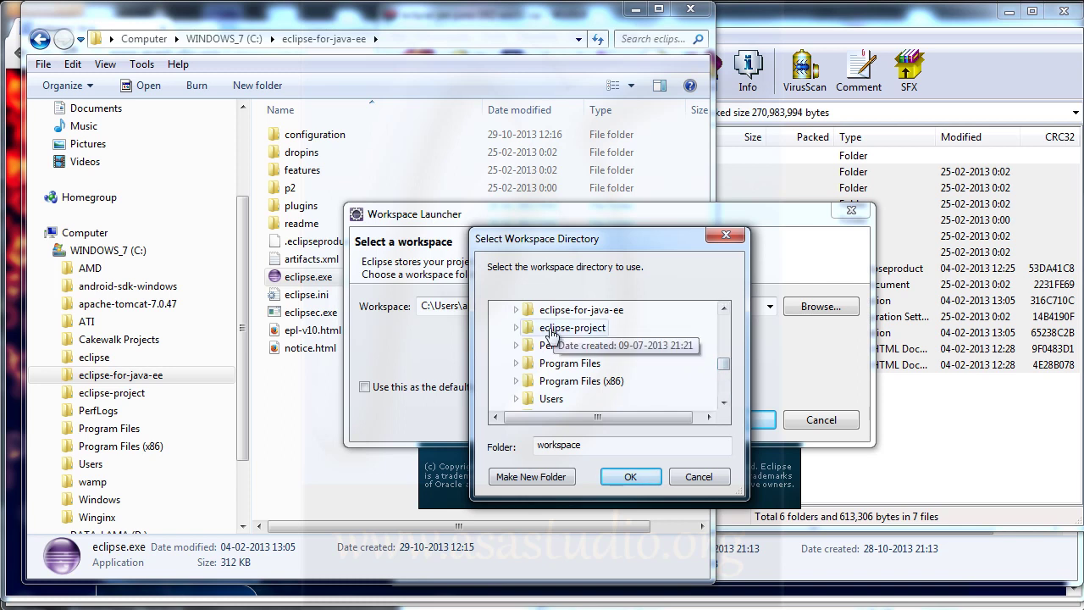
pyautogui.click(516, 329)
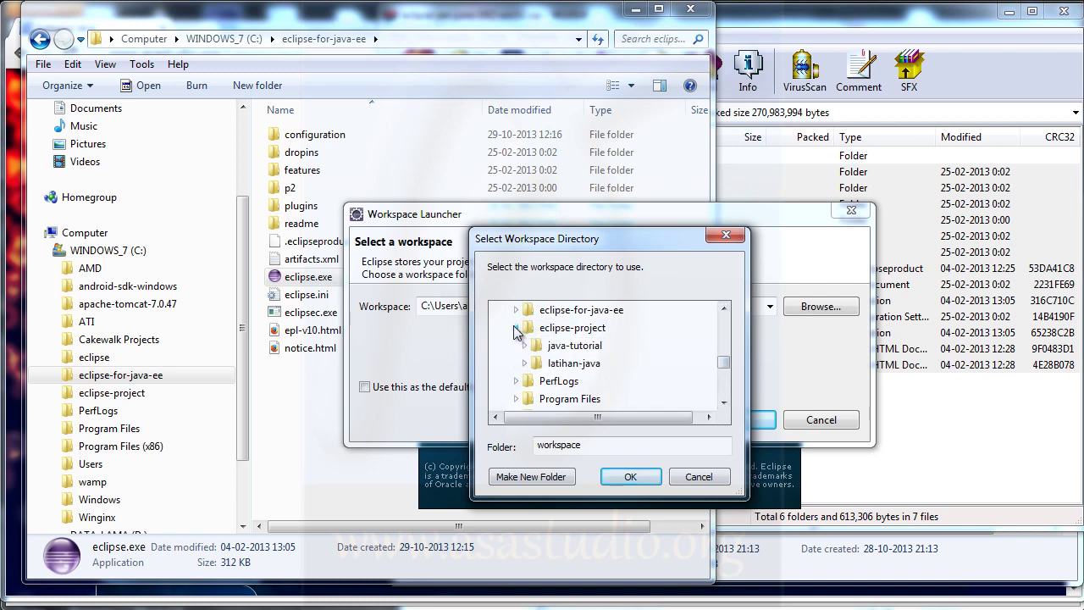
pyautogui.click(572, 345)
pyautogui.moveTo(725, 356); pyautogui.dragTo(726, 361)
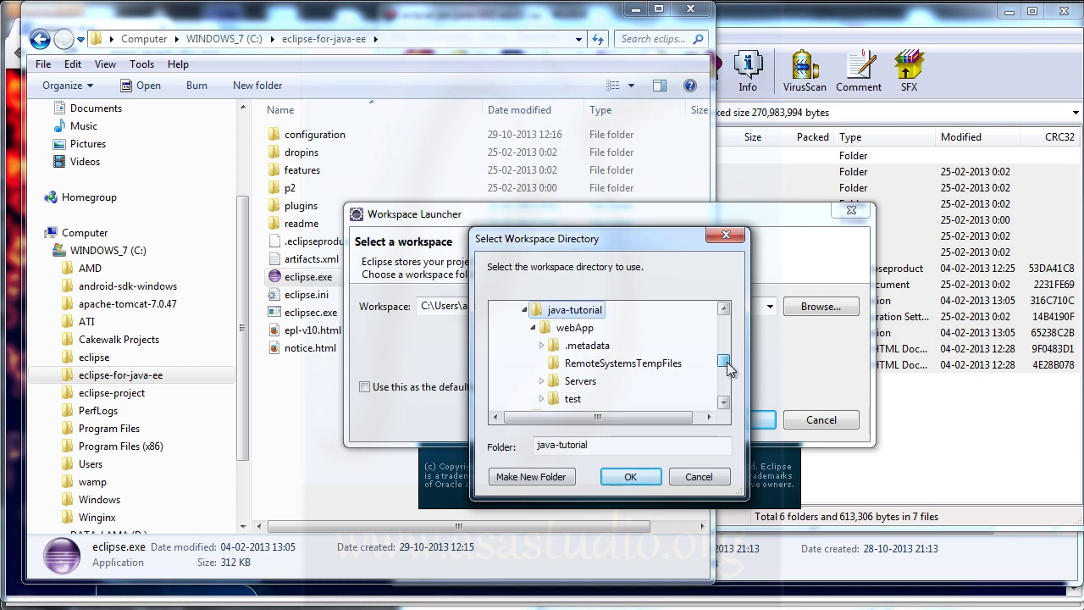
pyautogui.click(630, 477)
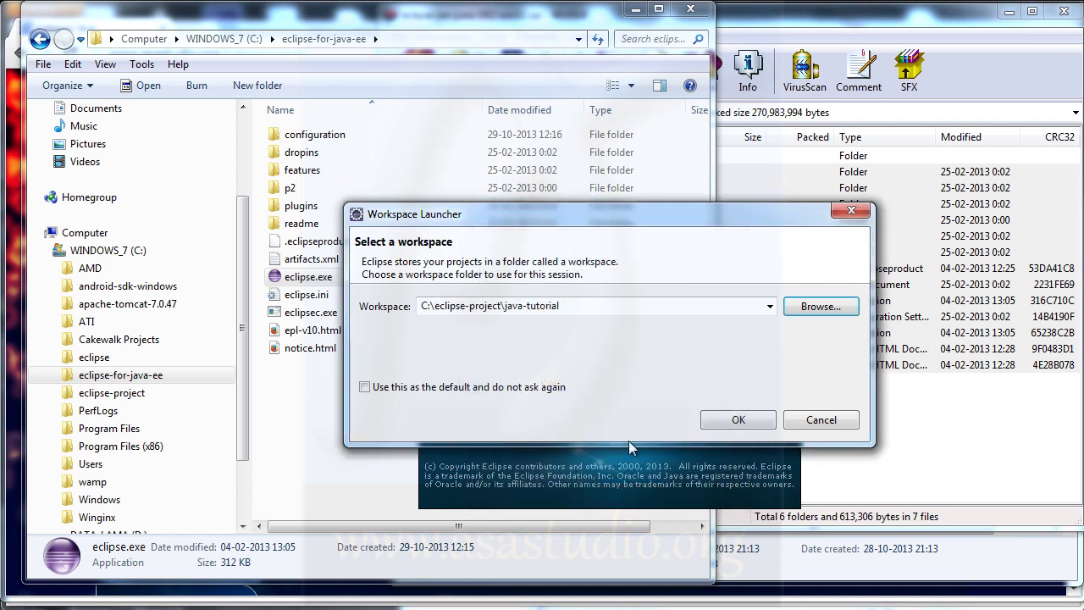
pyautogui.moveTo(650, 215); pyautogui.dragTo(501, 173)
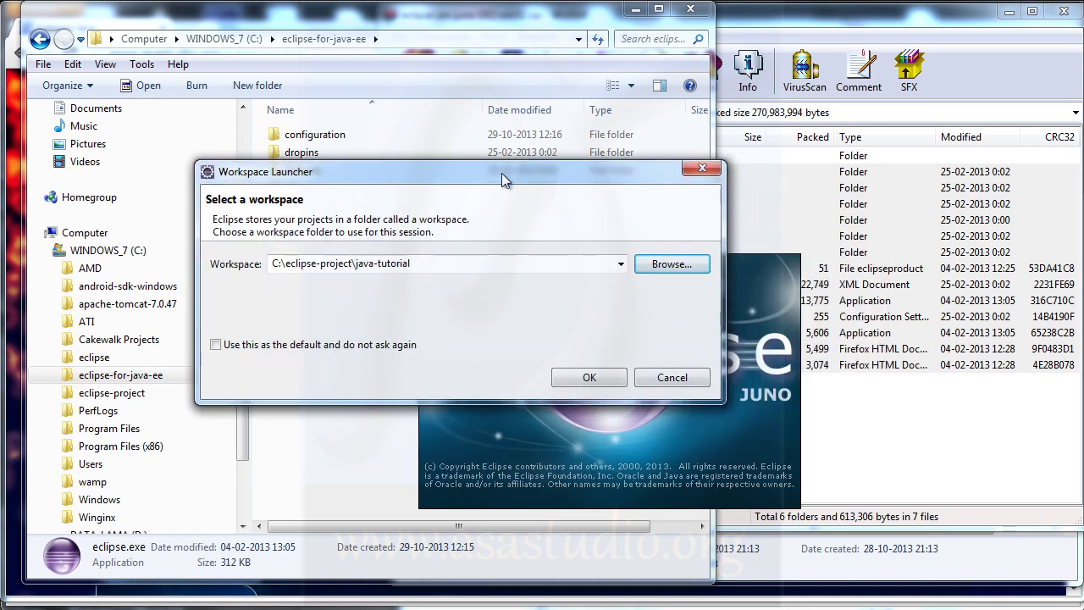
pyautogui.click(590, 378)
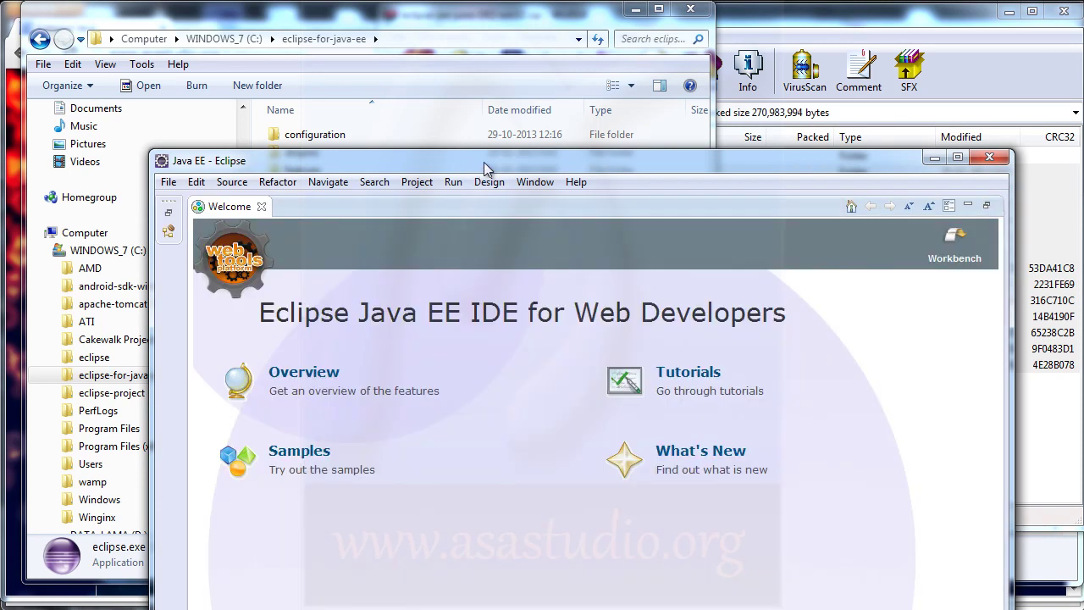
# Move the Eclipse window to the screen's upper corner and close the Welcome page.
pyautogui.moveTo(483, 162); pyautogui.dragTo(336, 13)
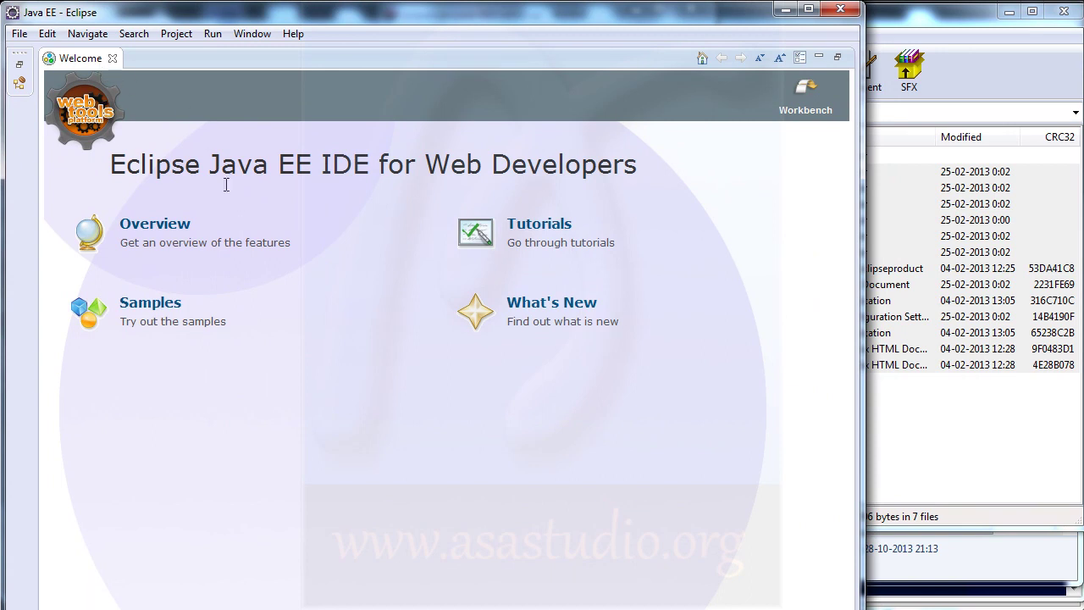
pyautogui.click(113, 59)
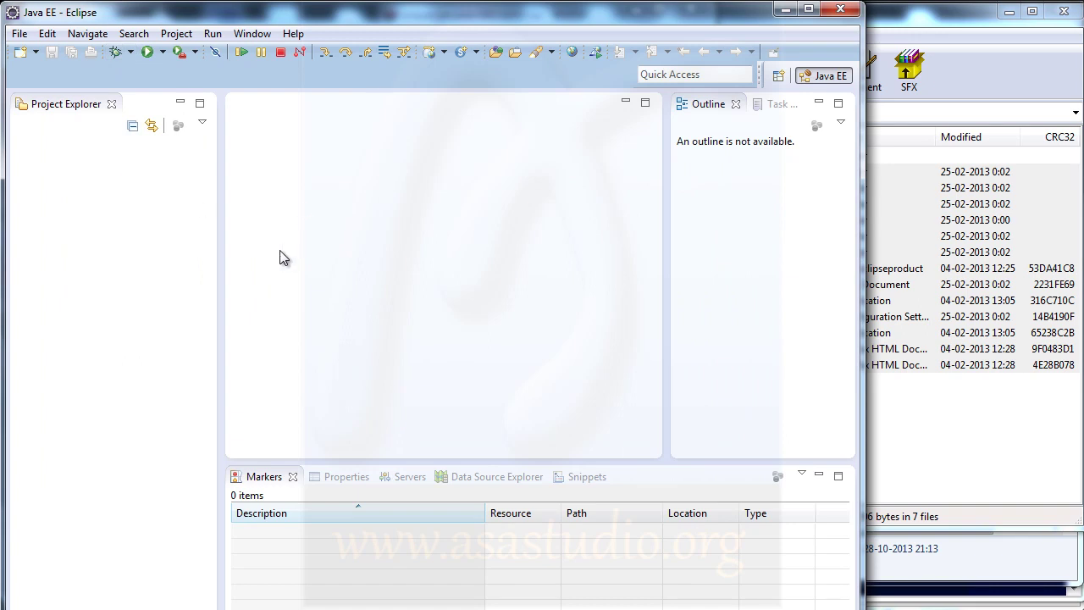
# Switch the workbench to the Web perspective and bring its Servers view to the front.
pyautogui.click(249, 38)
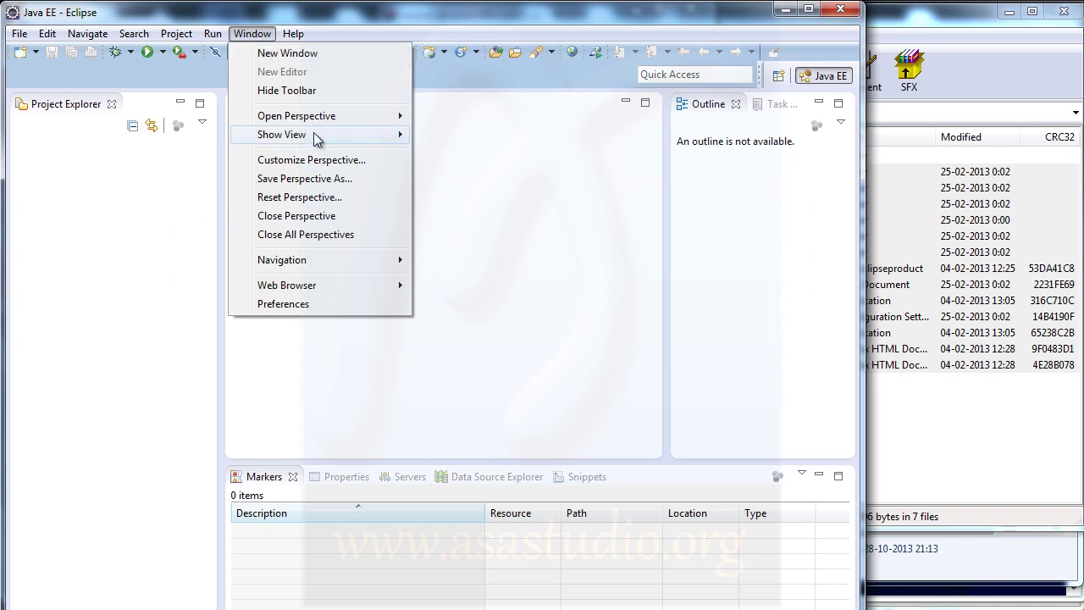
pyautogui.moveTo(316, 125)
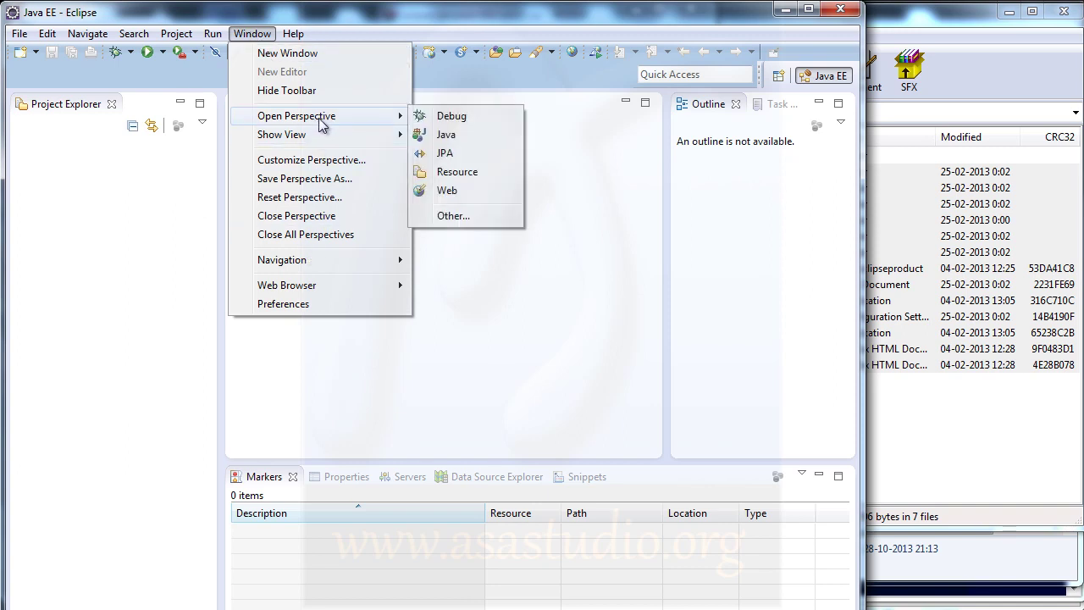
pyautogui.click(449, 194)
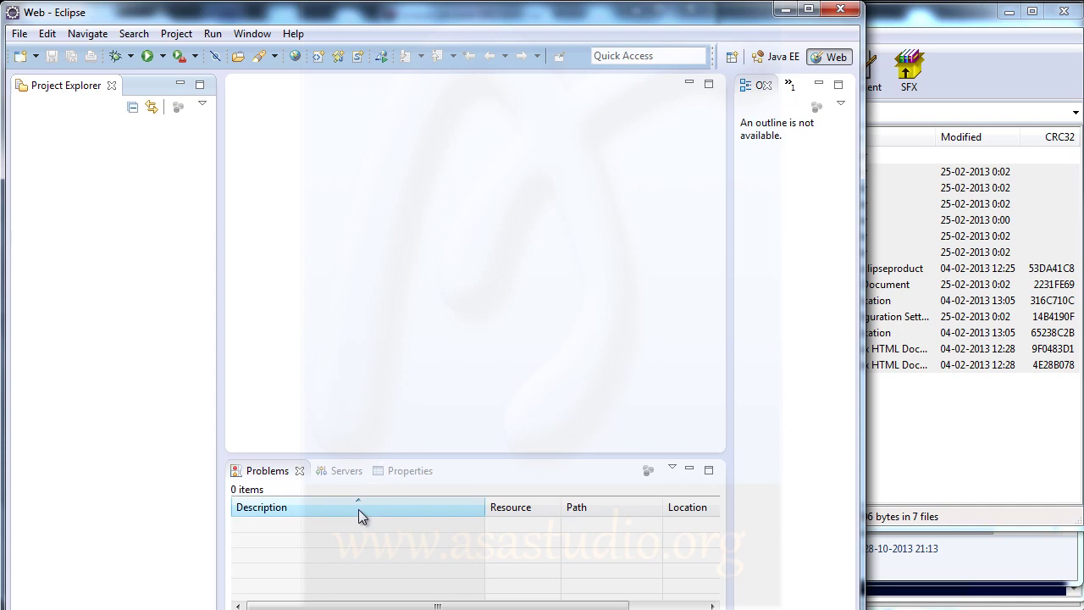
pyautogui.click(343, 476)
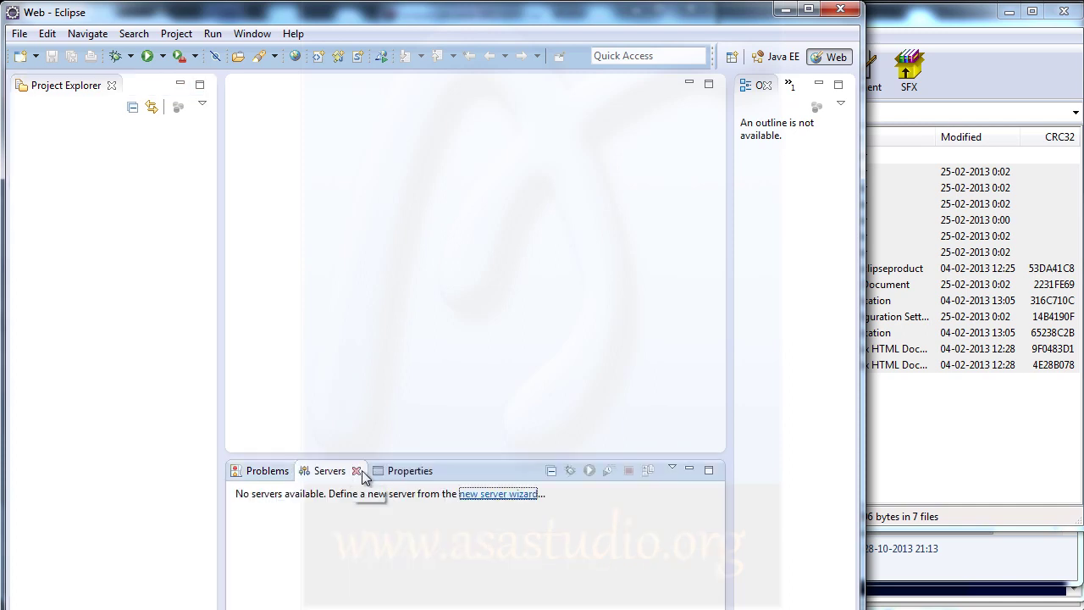
pyautogui.click(262, 471)
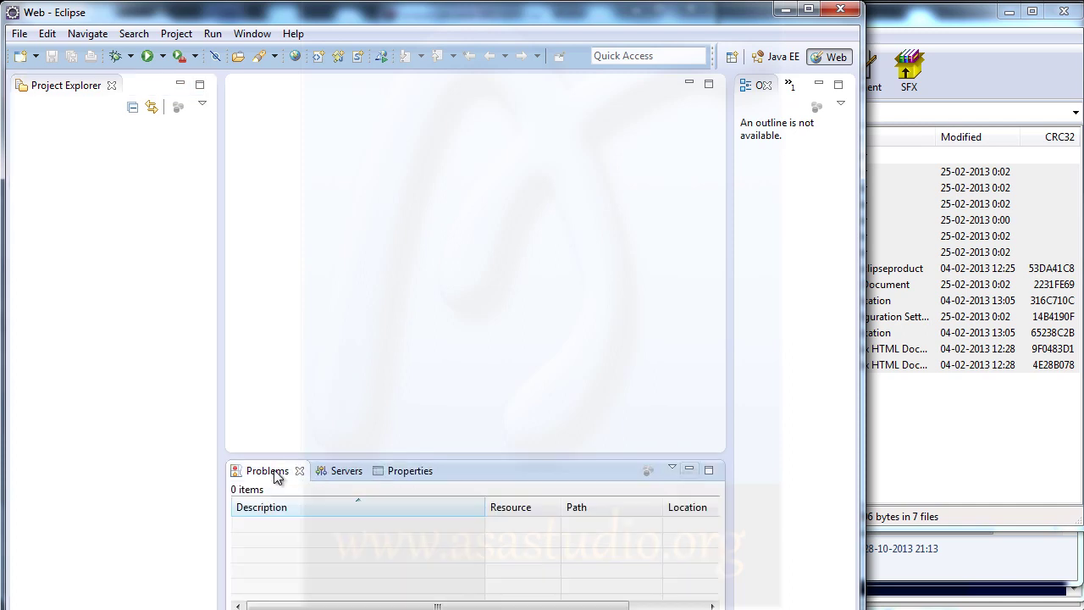
pyautogui.click(349, 472)
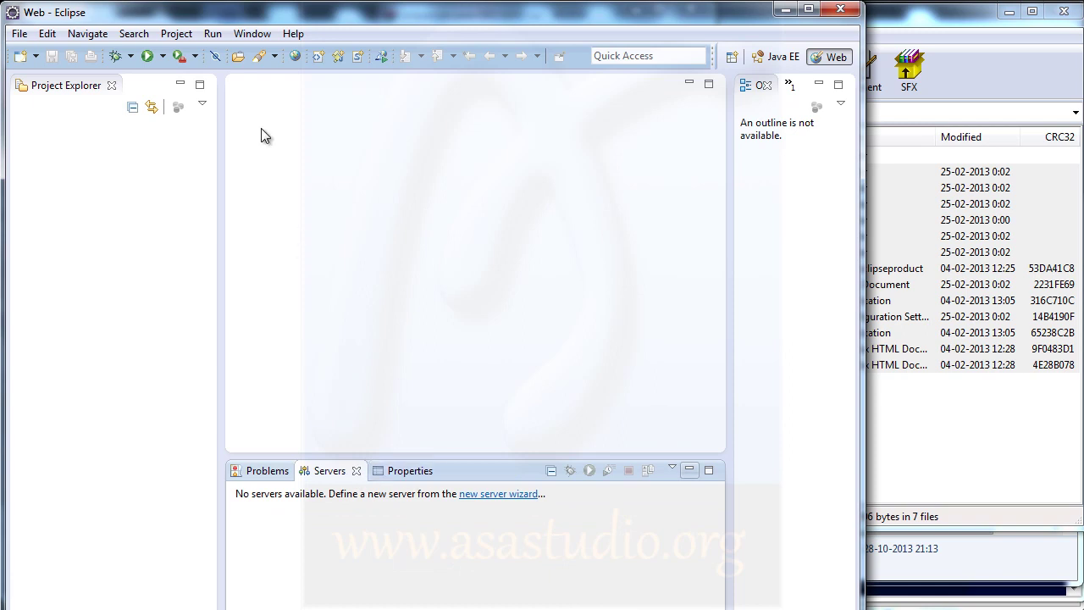
# Start adding a new server runtime environment of type Apache Tomcat v7.0 in the server preferences.
pyautogui.click(251, 34)
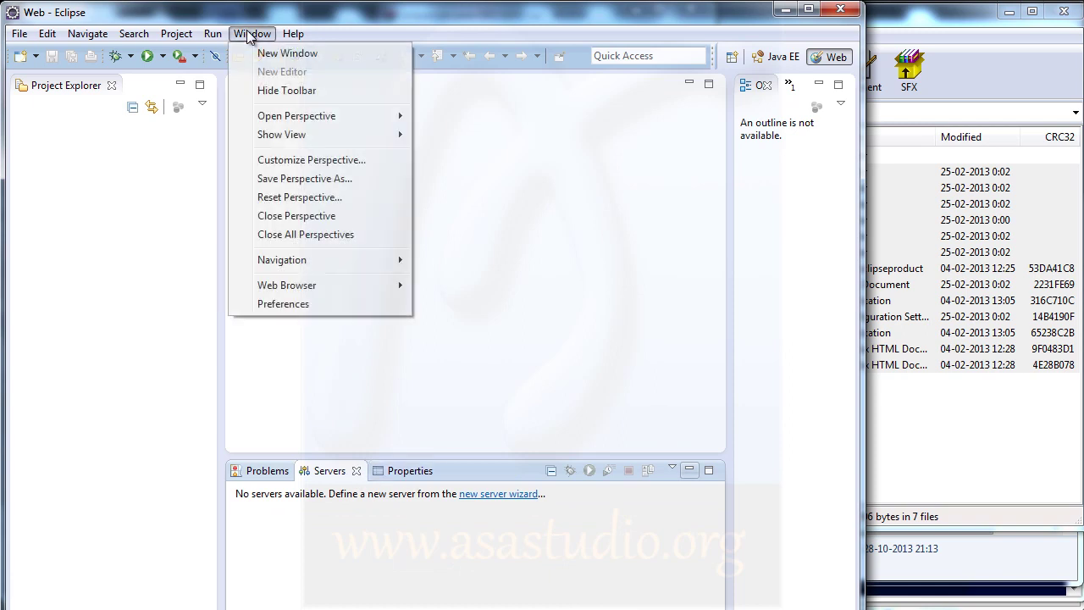
pyautogui.click(283, 304)
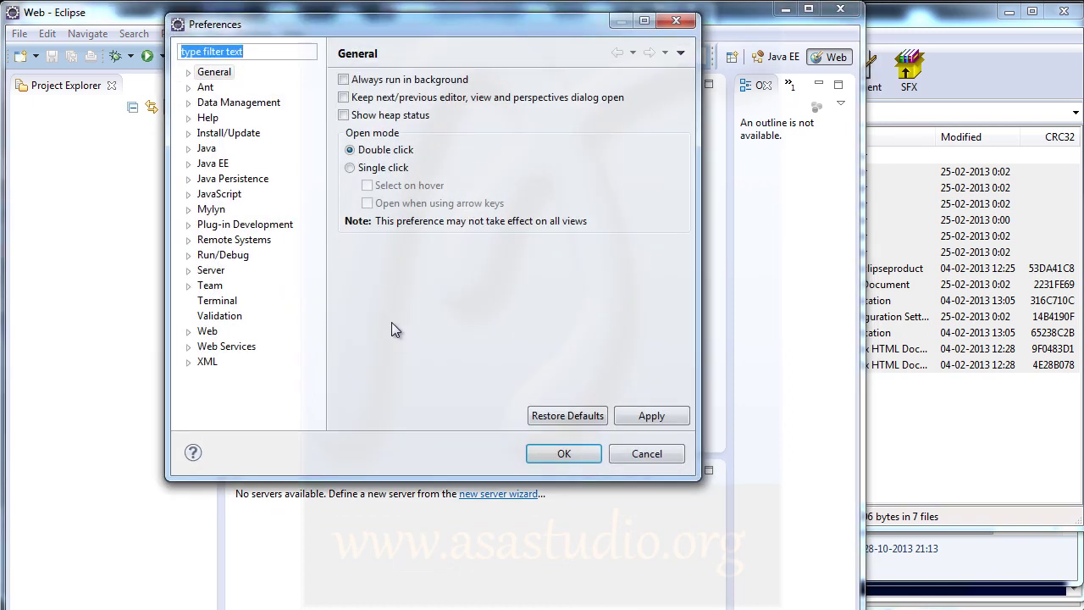
pyautogui.click(189, 271)
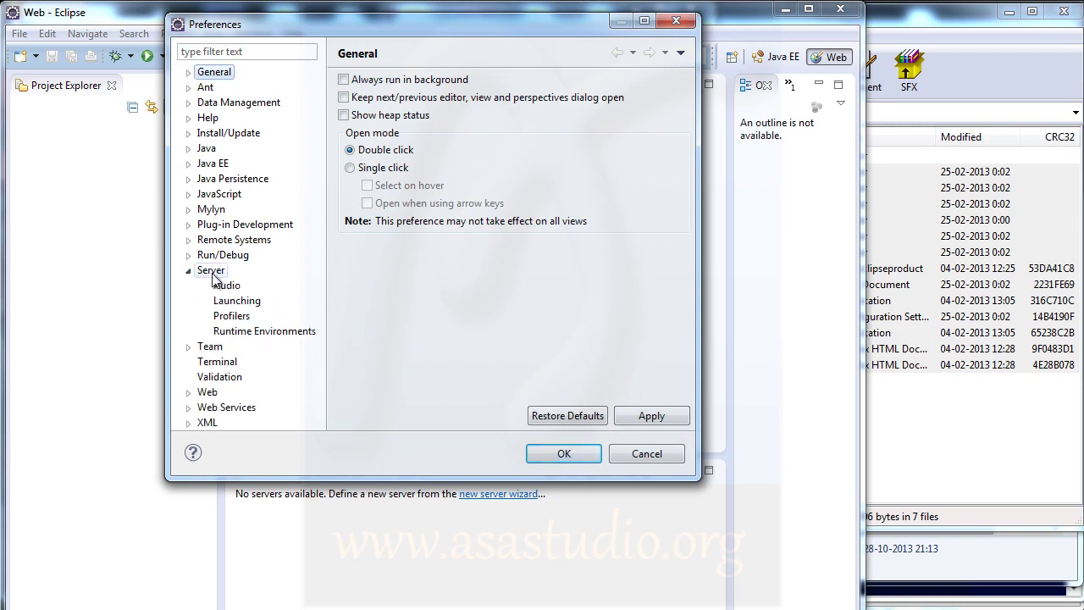
pyautogui.click(243, 333)
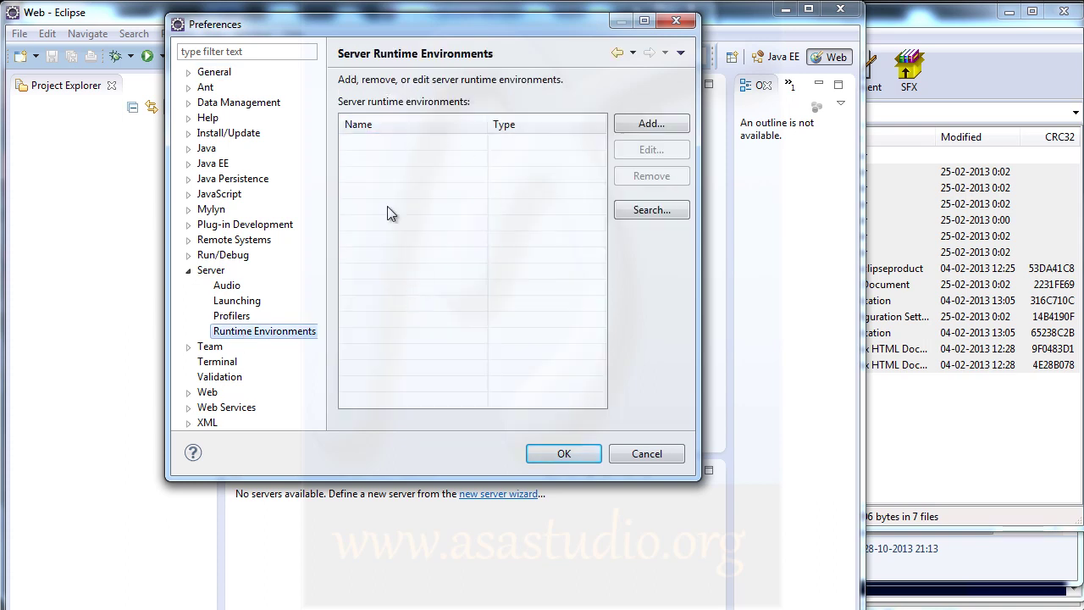
pyautogui.click(652, 124)
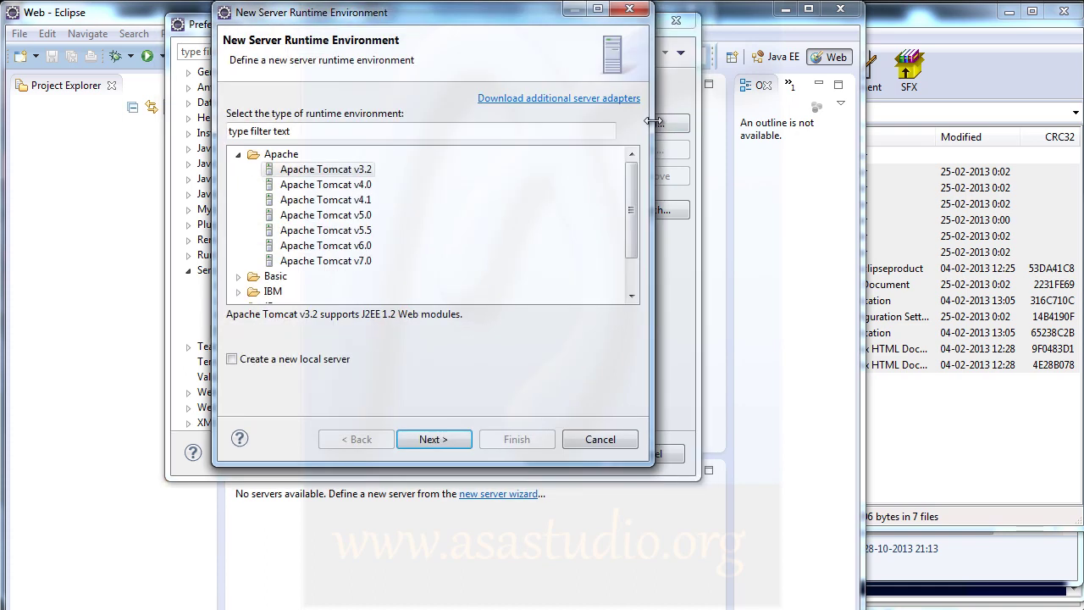
pyautogui.moveTo(631, 195); pyautogui.dragTo(634, 228)
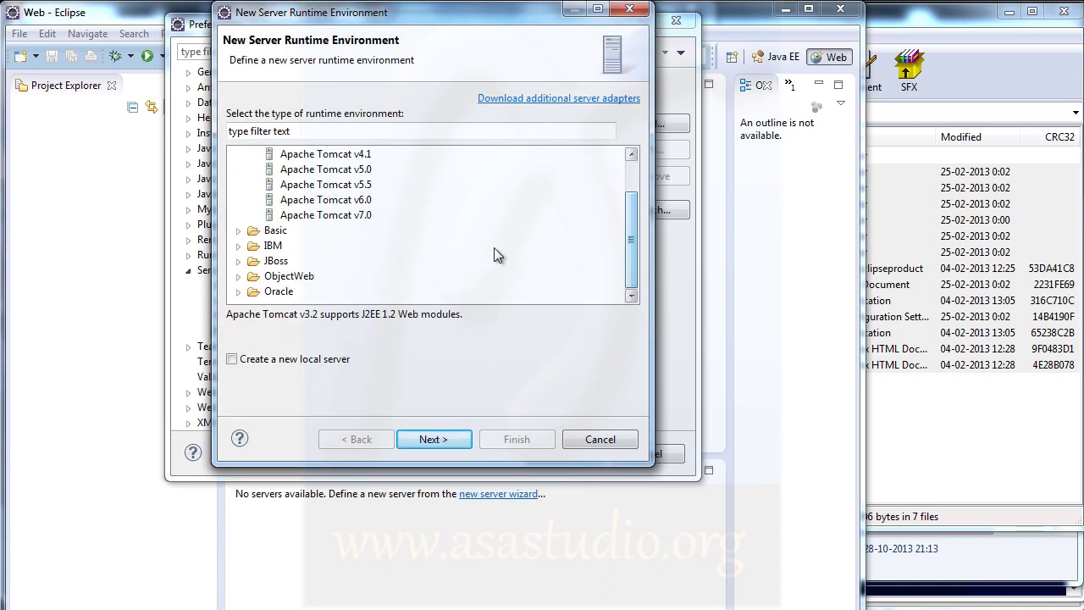
pyautogui.click(302, 218)
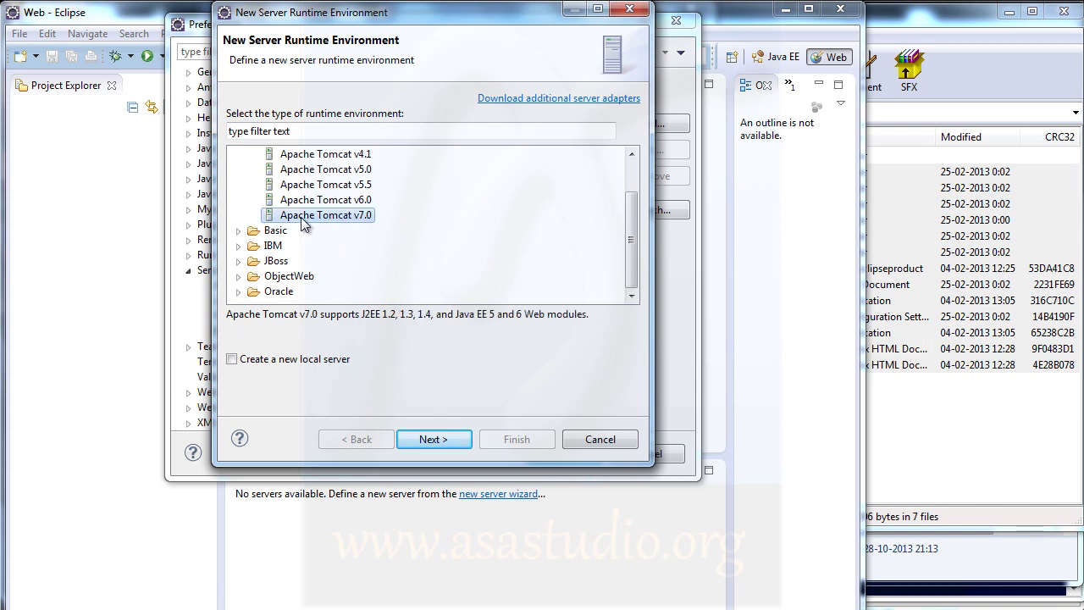
pyautogui.click(434, 440)
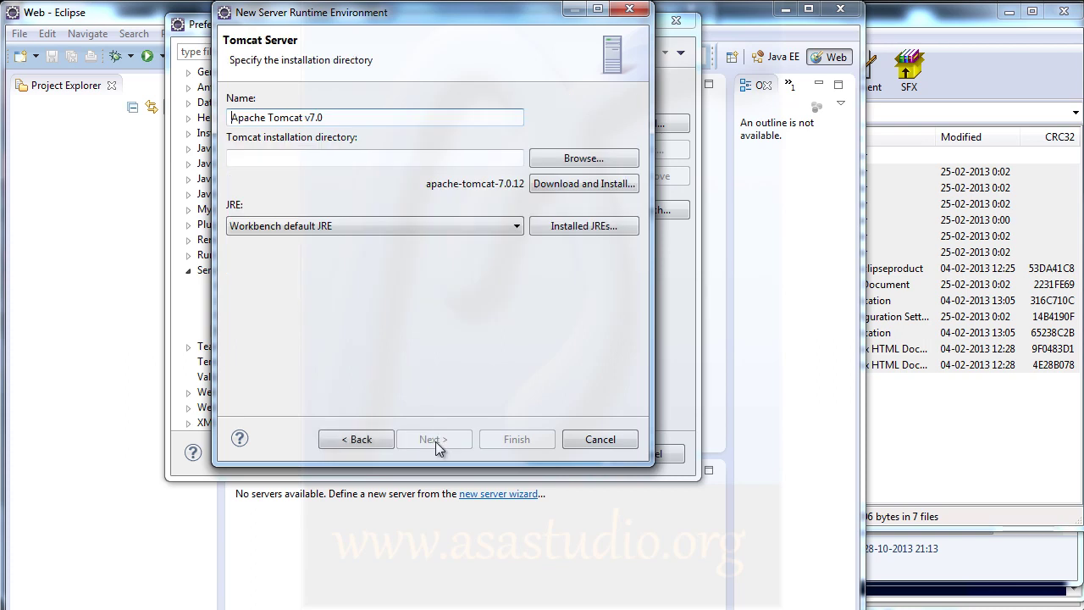
# Set the Tomcat installation directory to C:\apache-tomcat-7.0.47, finish the runtime environment and accept the preferences.
pyautogui.moveTo(230, 117); pyautogui.dragTo(357, 117)
pyautogui.click(356, 117)
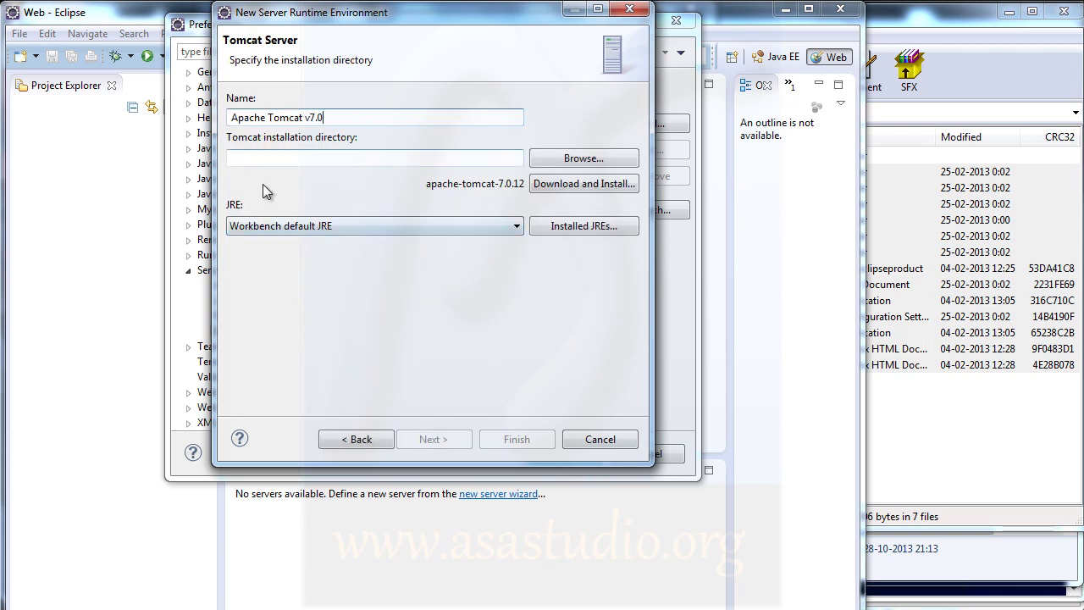
pyautogui.click(586, 163)
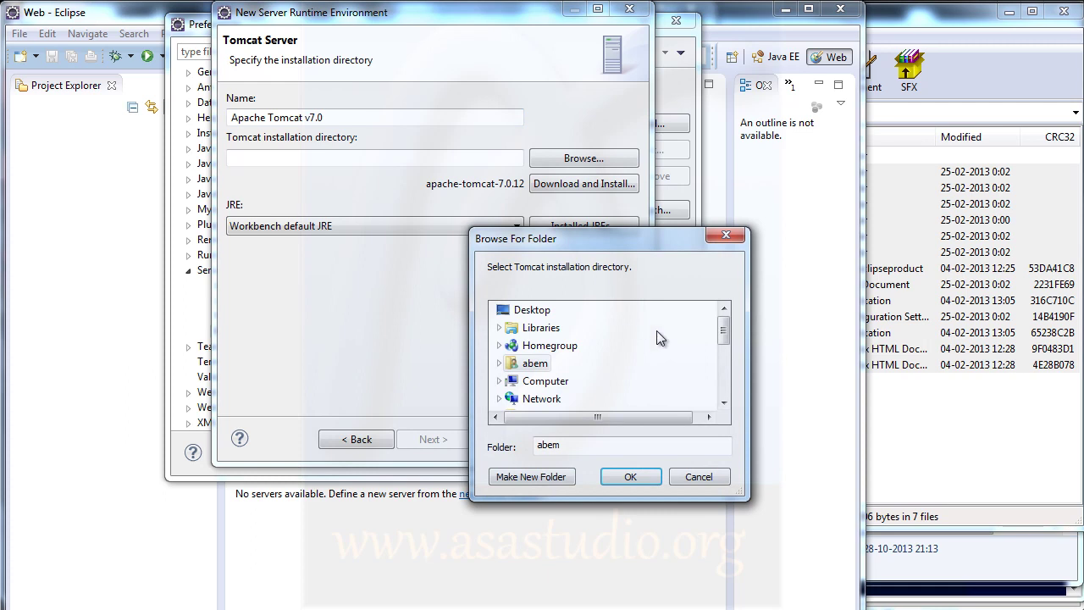
pyautogui.moveTo(724, 338); pyautogui.dragTo(722, 351)
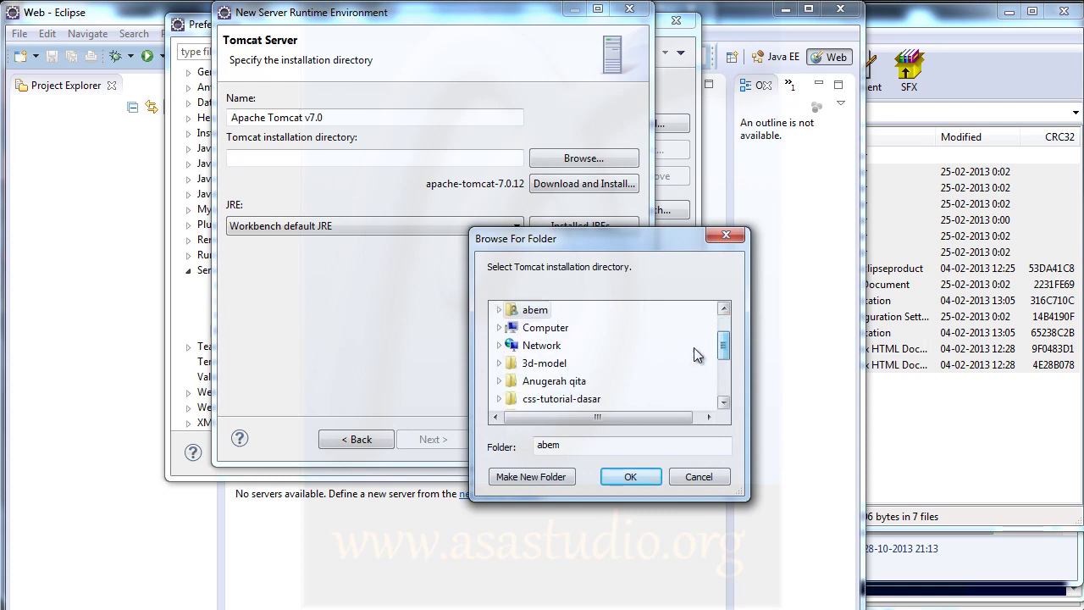
pyautogui.click(499, 328)
pyautogui.click(508, 346)
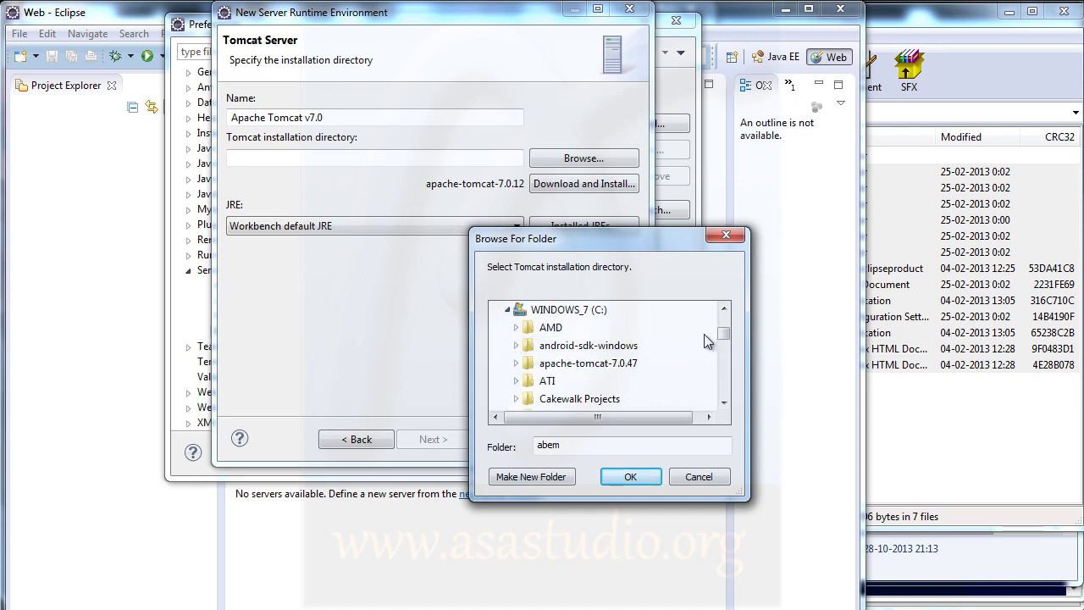
pyautogui.click(571, 367)
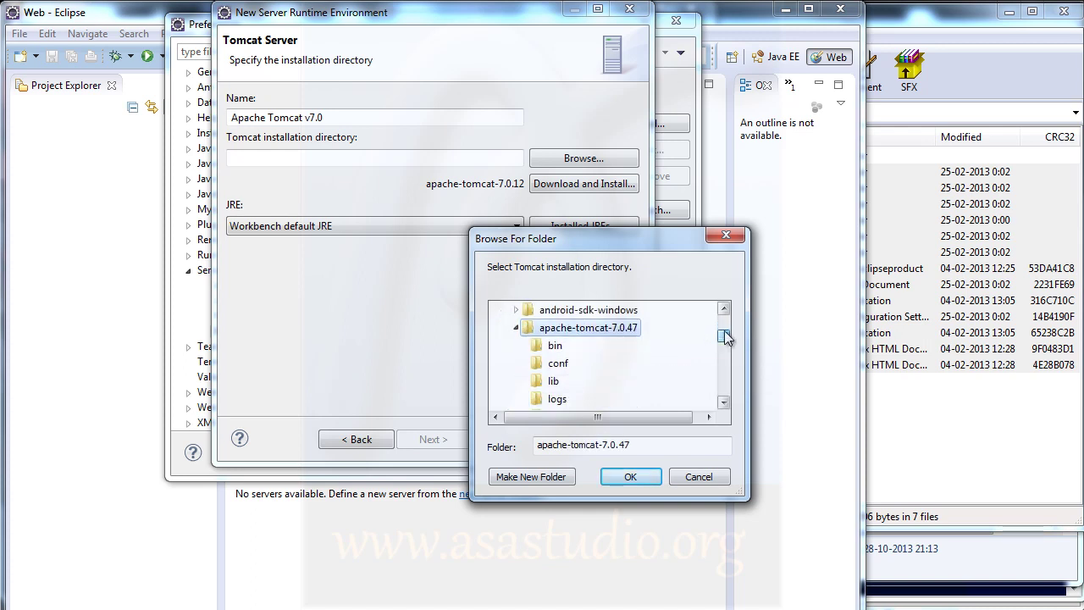
pyautogui.click(631, 476)
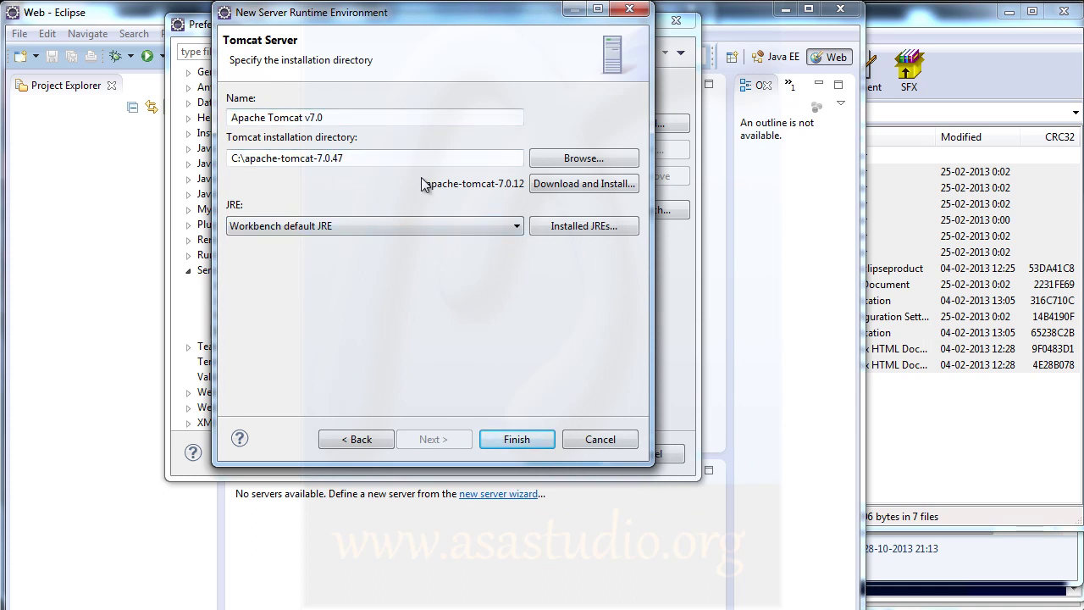
pyautogui.click(526, 439)
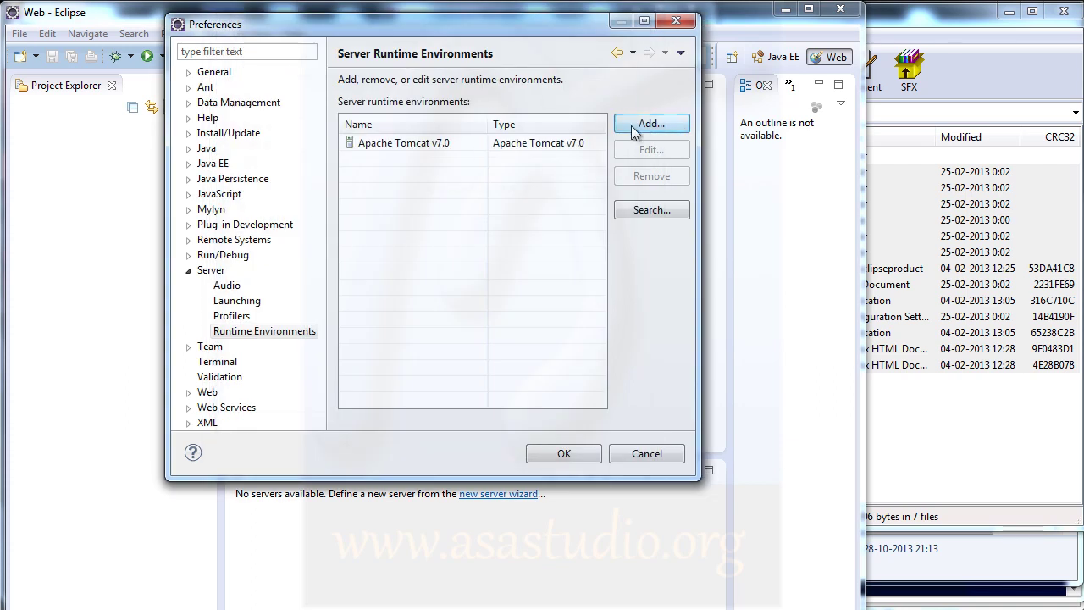
pyautogui.click(563, 453)
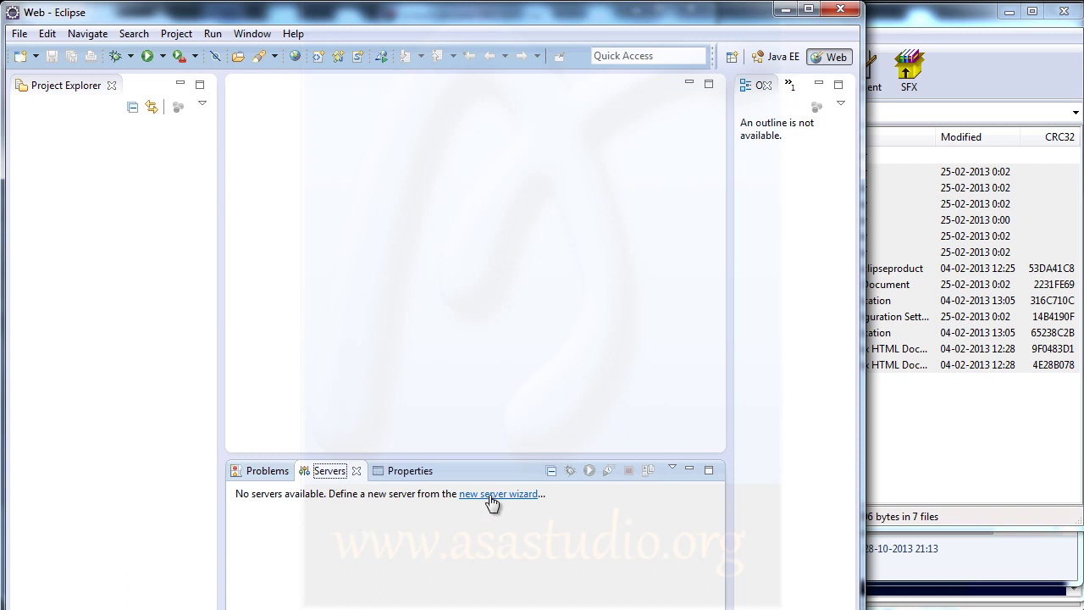
# Create a new Tomcat v7.0 Server on localhost using the Apache Tomcat v7.0 runtime environment.
pyautogui.click(18, 36)
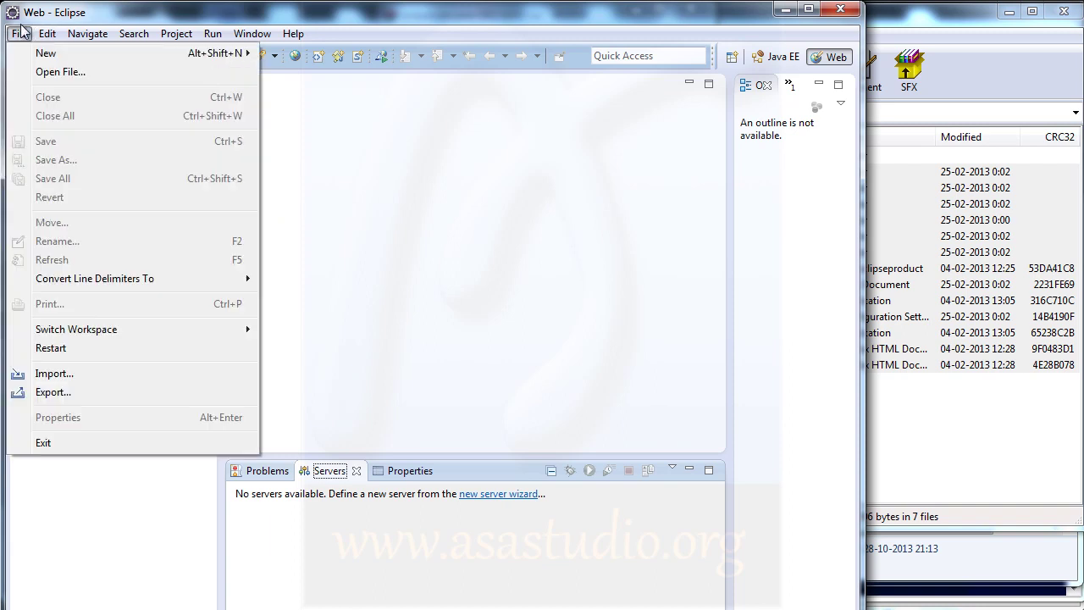
pyautogui.moveTo(29, 55)
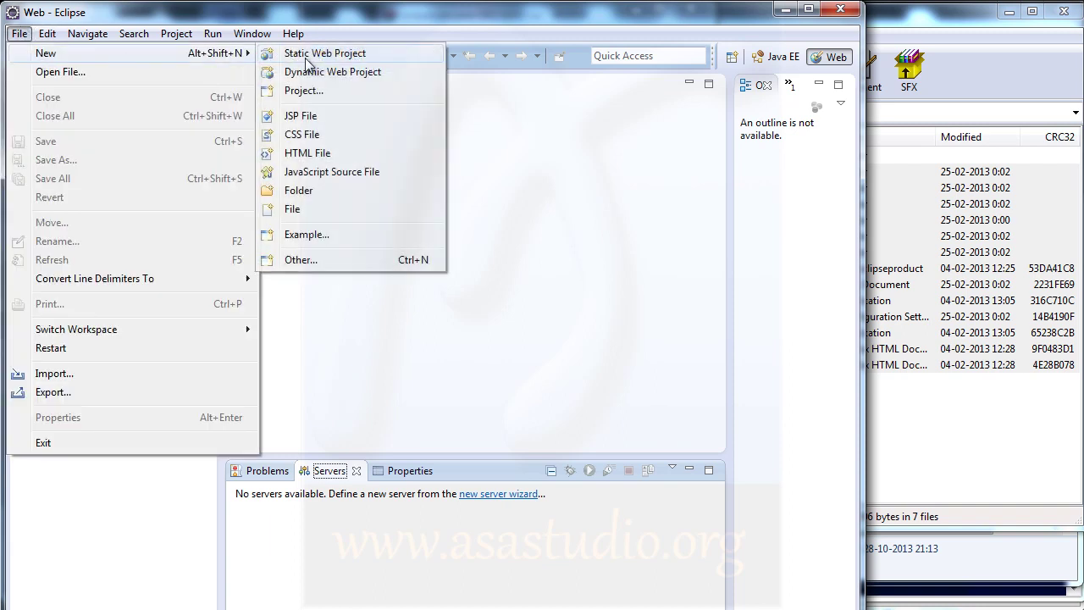
pyautogui.click(298, 259)
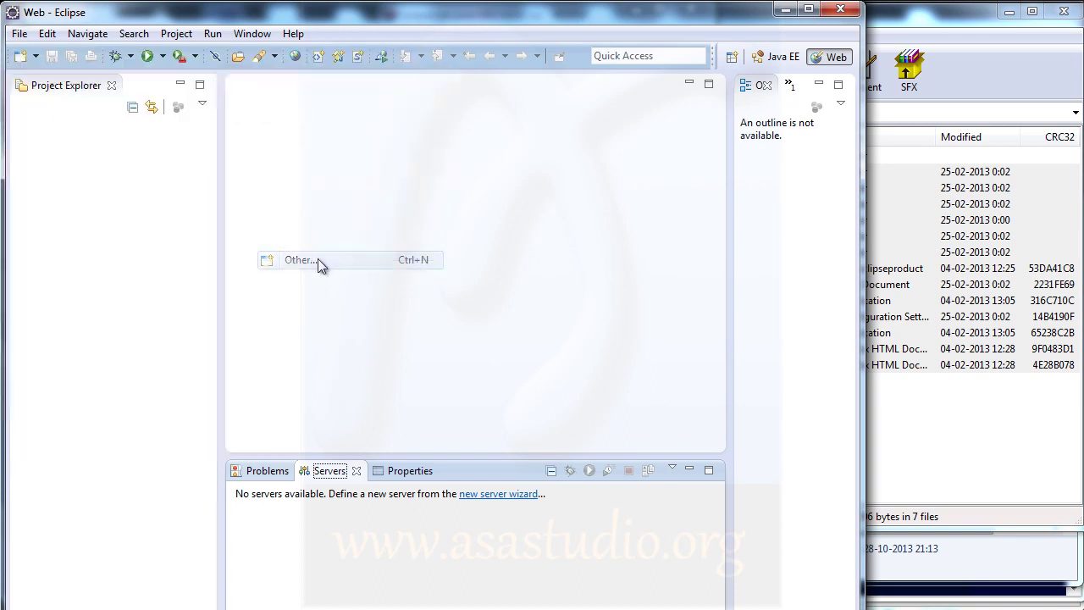
pyautogui.moveTo(629, 261); pyautogui.dragTo(629, 359)
pyautogui.click(239, 286)
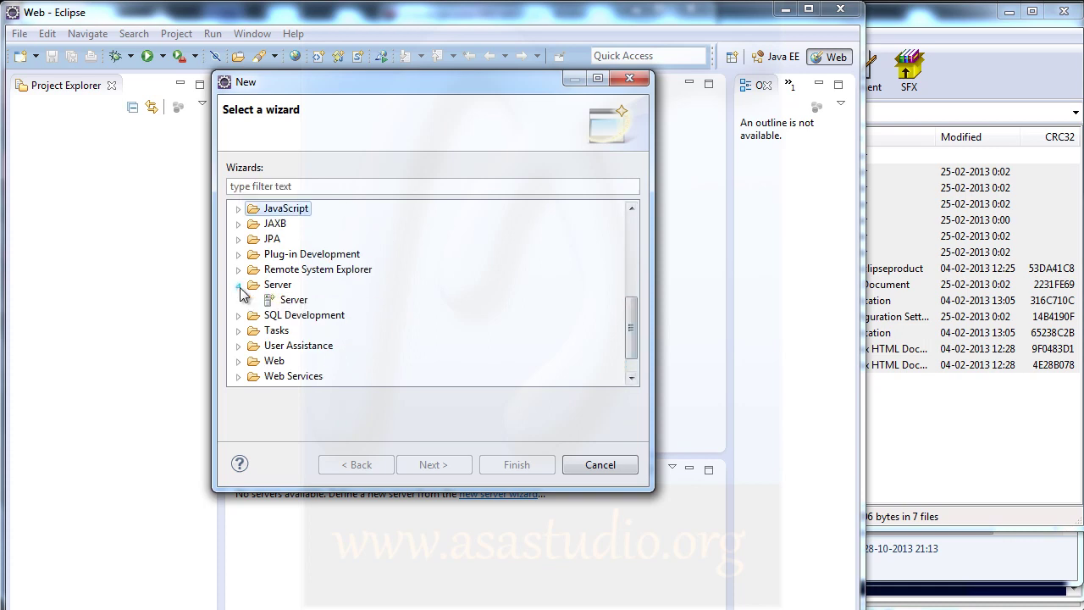
pyautogui.click(283, 302)
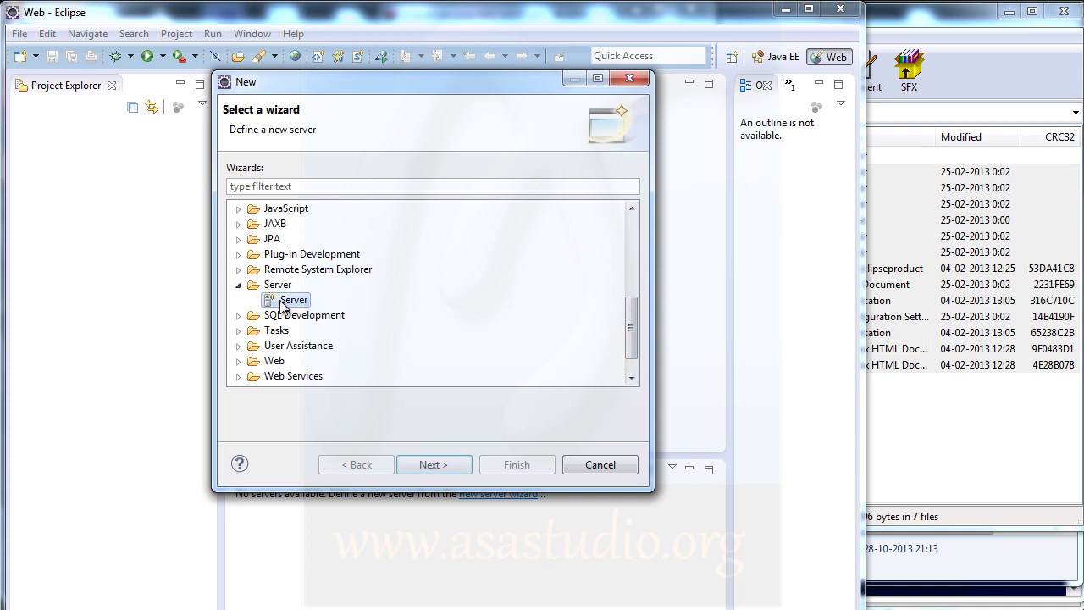
pyautogui.click(431, 465)
pyautogui.click(291, 313)
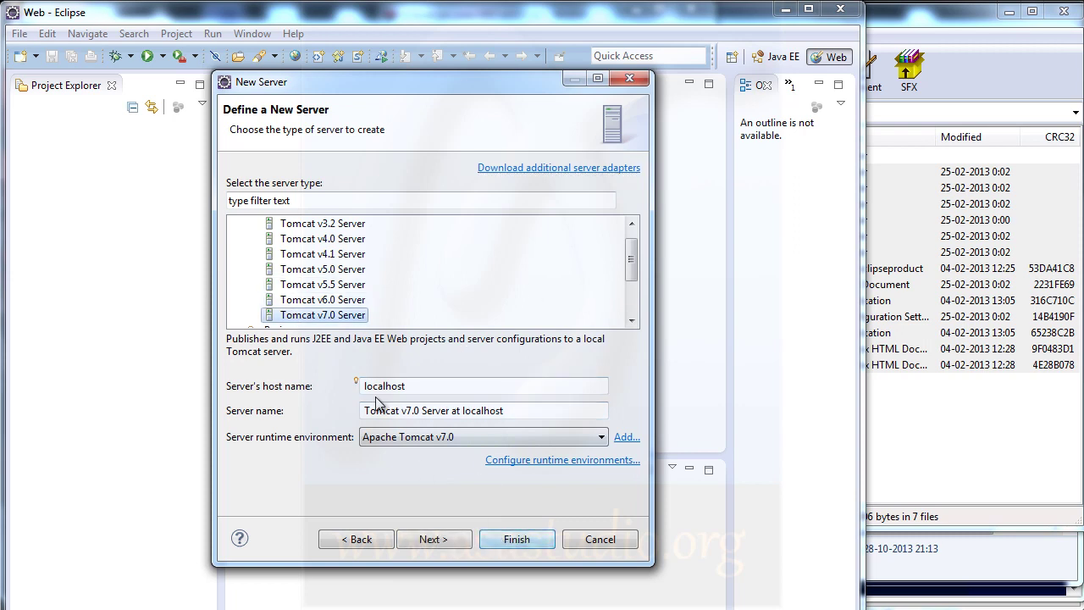
pyautogui.click(516, 540)
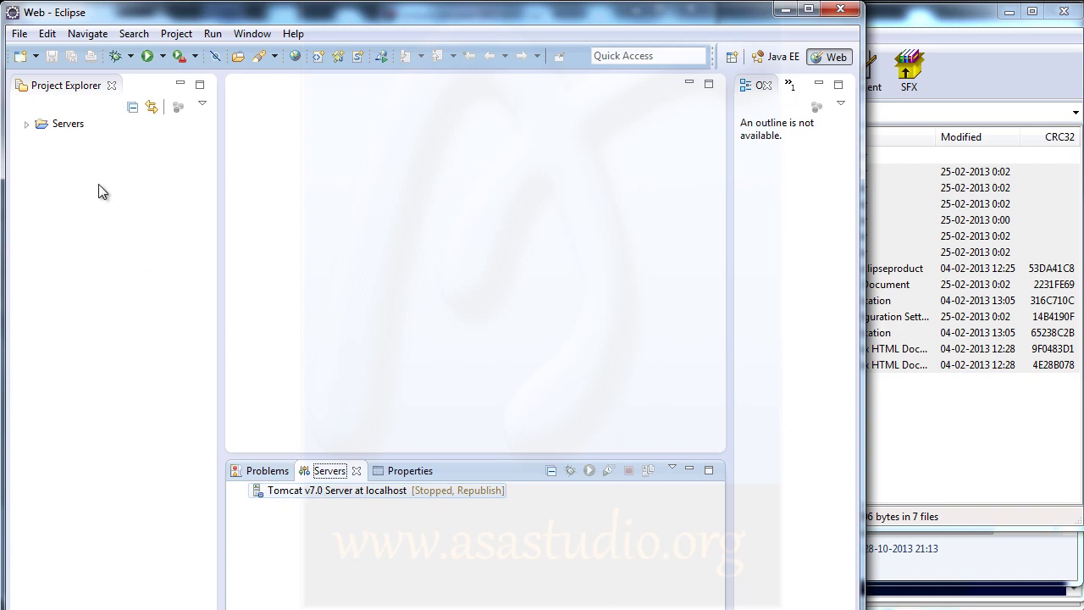
pyautogui.click(131, 56)
pyautogui.moveTo(145, 101)
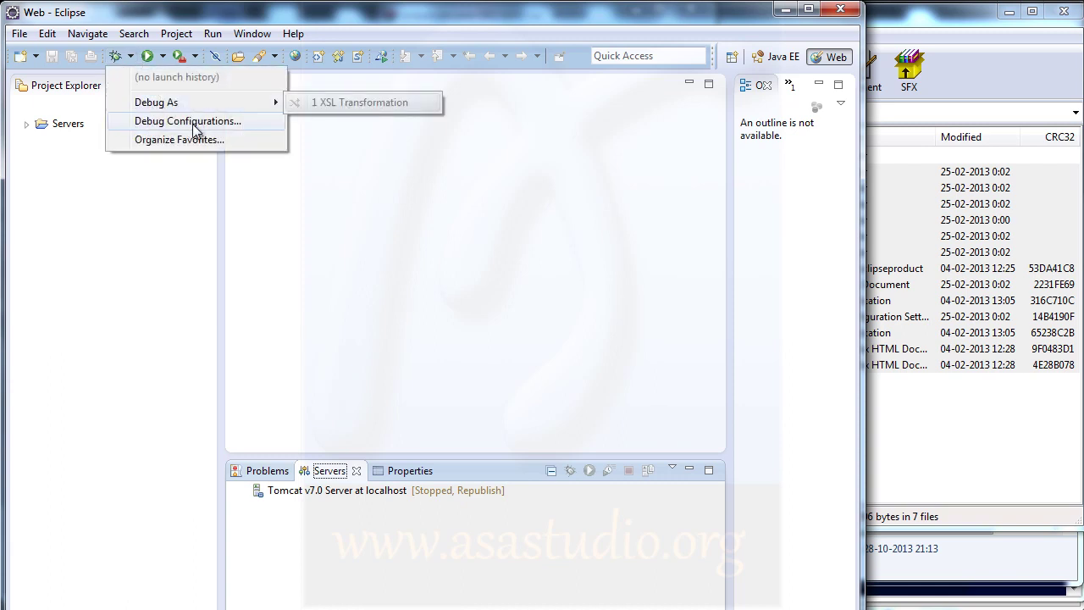
pyautogui.click(252, 33)
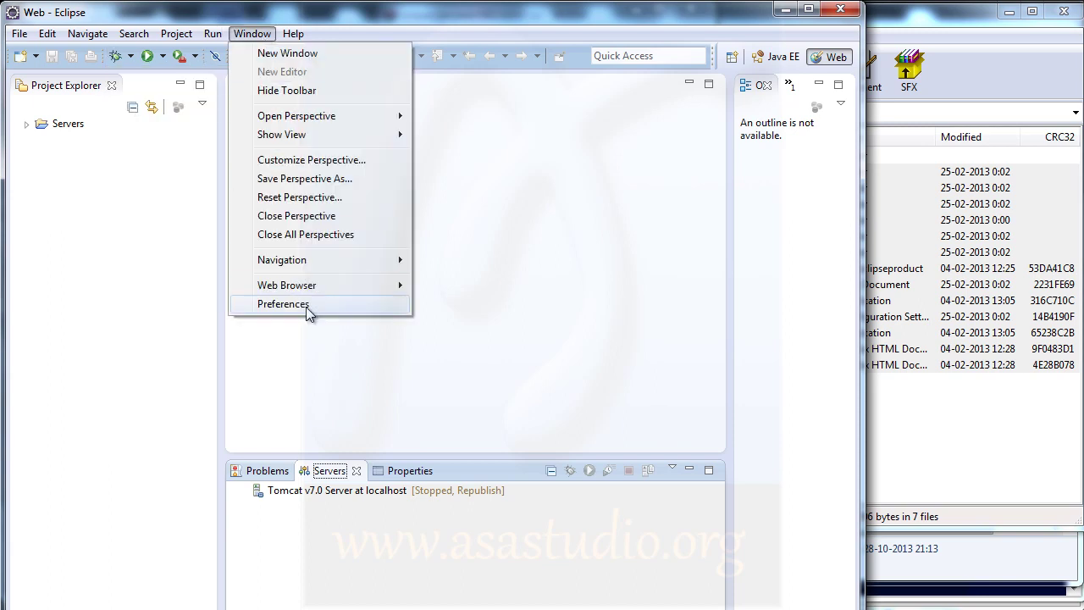
pyautogui.click(19, 34)
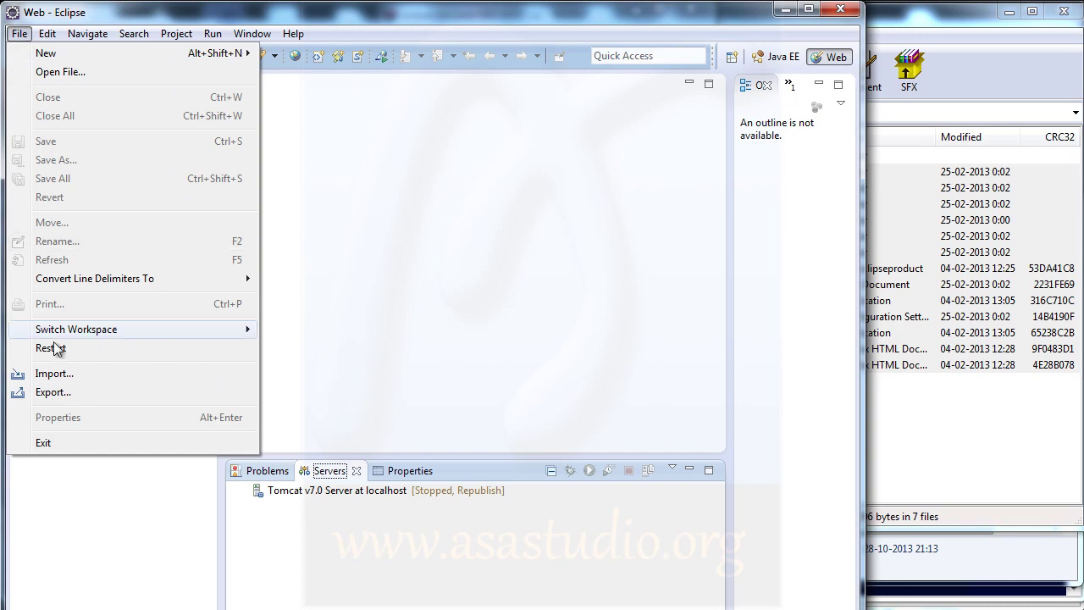
pyautogui.click(93, 32)
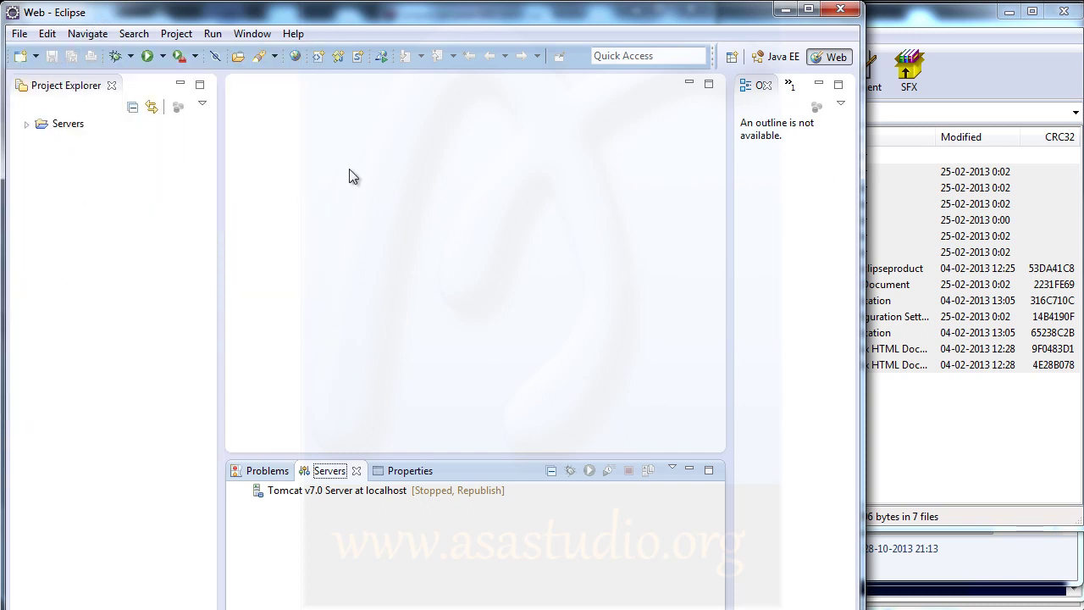
# Begin creating a new resource and select the Dynamic Web Project wizard from the Web category.
pyautogui.click(20, 36)
pyautogui.moveTo(35, 56)
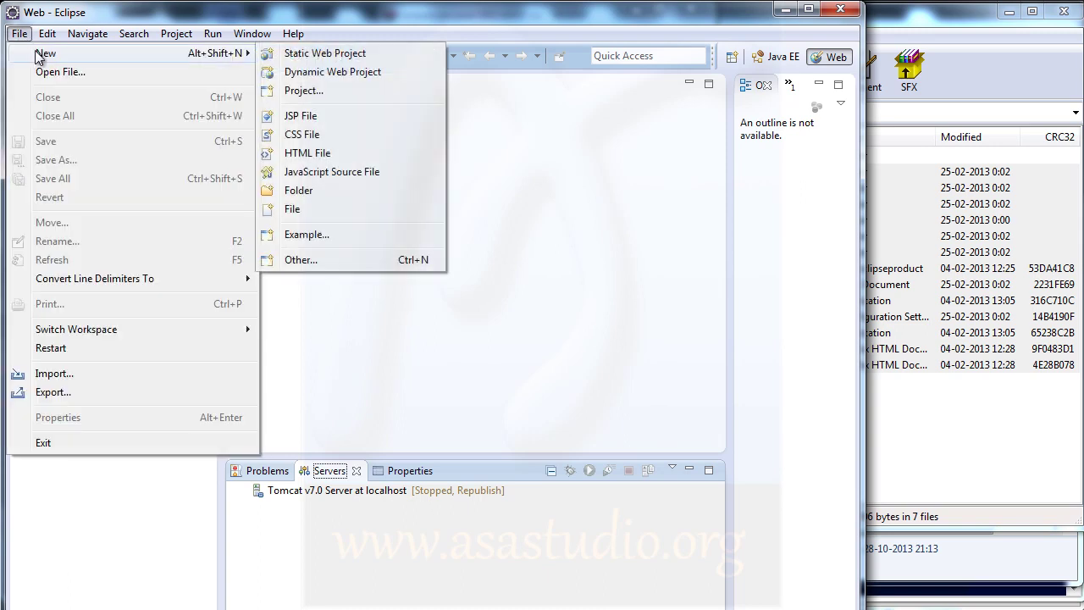
pyautogui.click(318, 261)
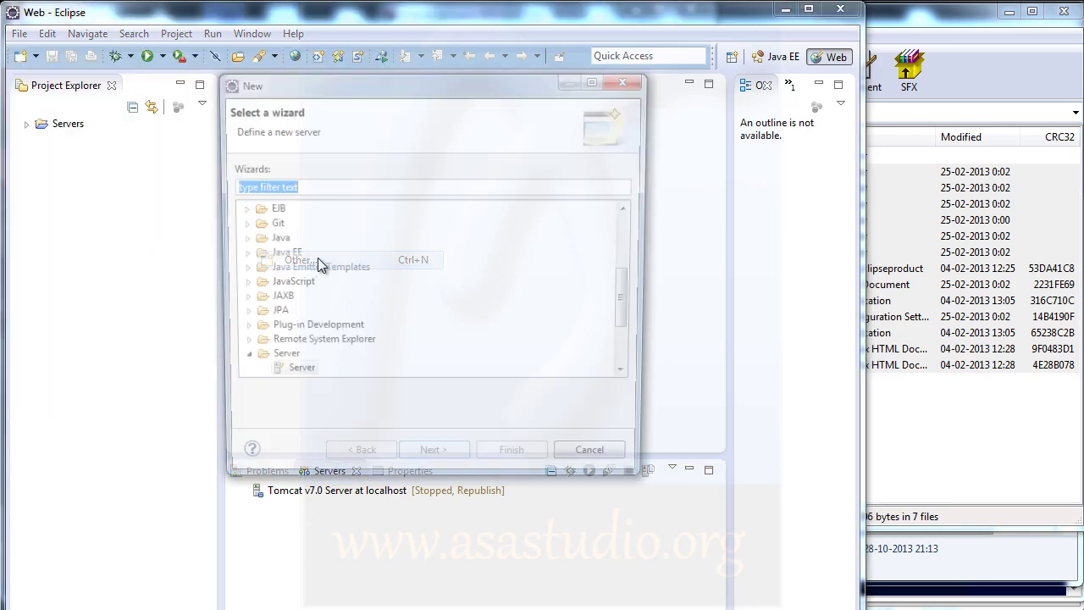
pyautogui.moveTo(633, 292); pyautogui.dragTo(636, 350)
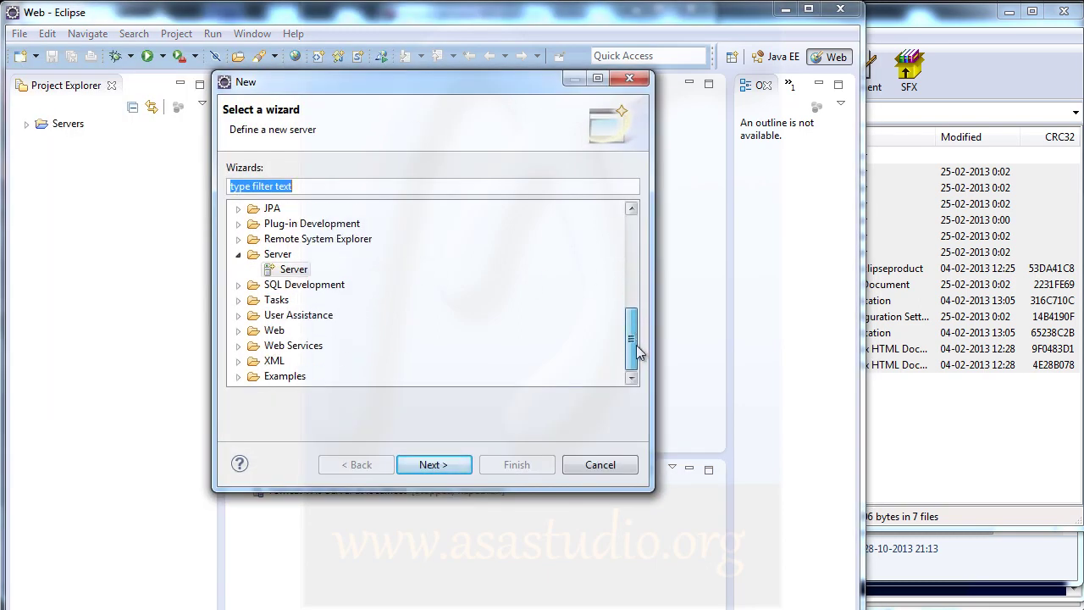
pyautogui.click(239, 332)
pyautogui.click(306, 259)
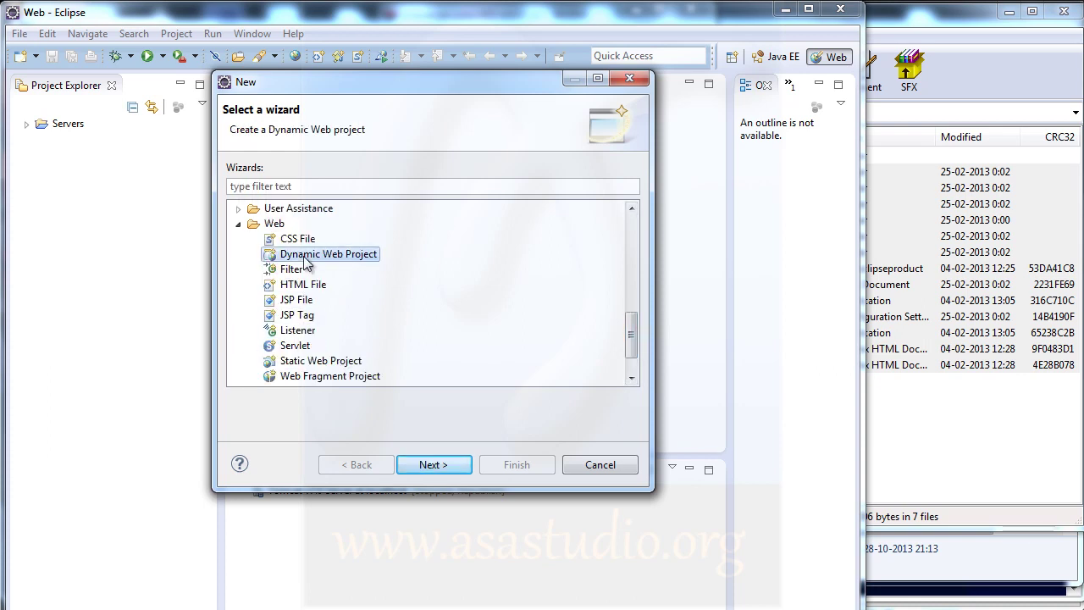
# Name the dynamic web project test, finish it with the default settings and open the associated Java EE perspective.
pyautogui.click(462, 466)
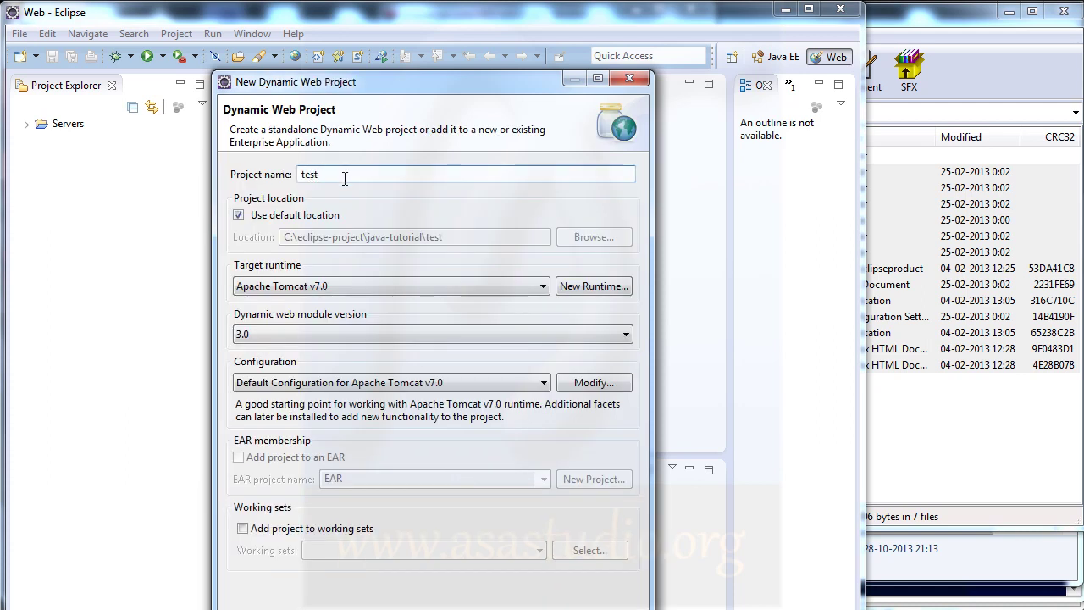
pyautogui.moveTo(431, 82); pyautogui.dragTo(430, 26)
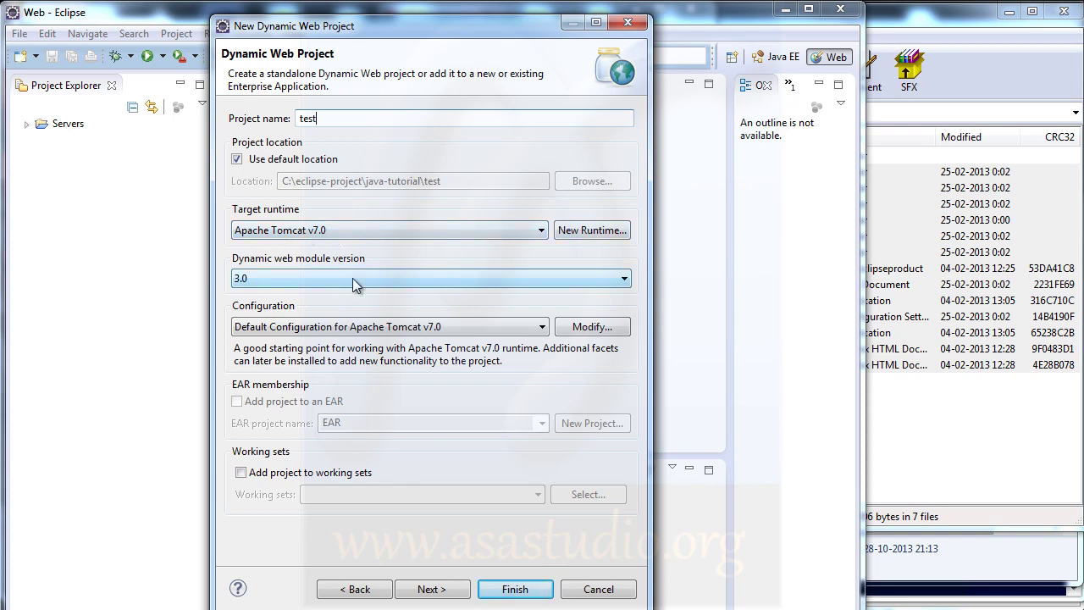
pyautogui.click(511, 592)
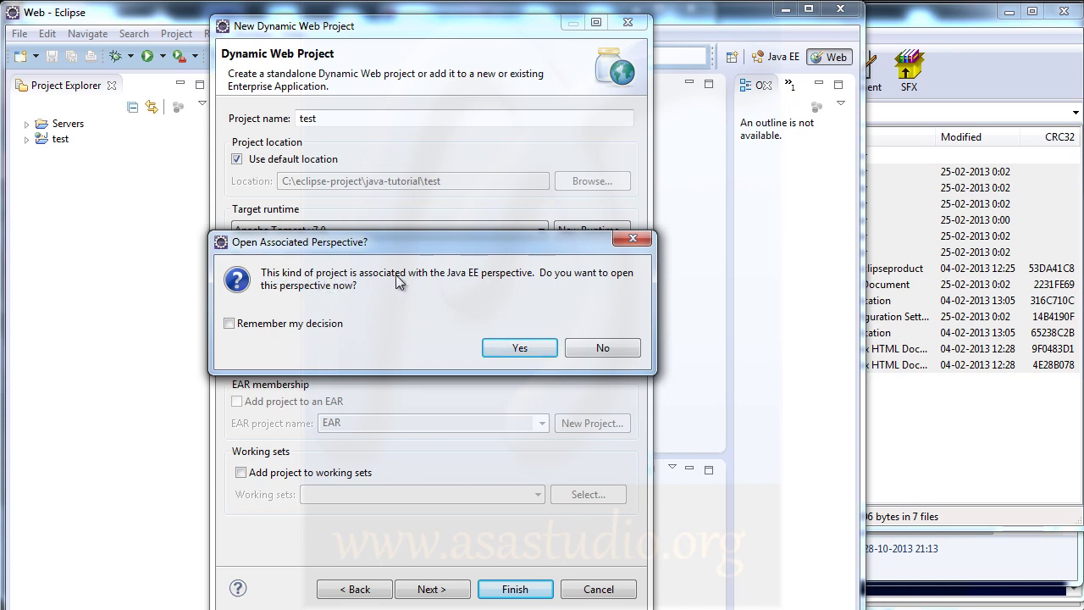
pyautogui.click(516, 352)
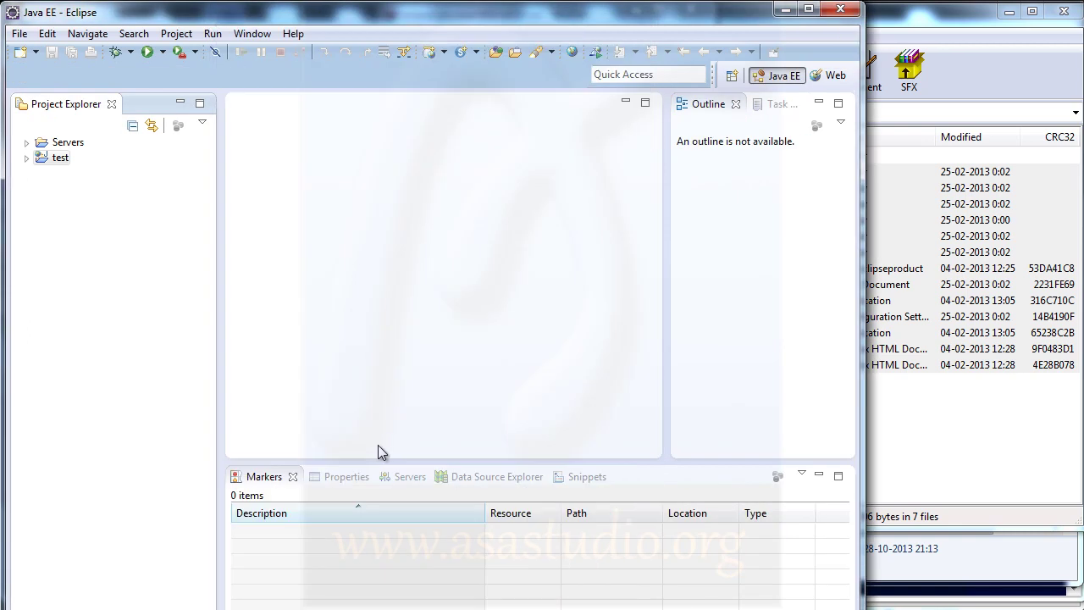
# Expand the test project in the Project Explorer, including its WebContent subfolders and Java Resources.
pyautogui.click(28, 158)
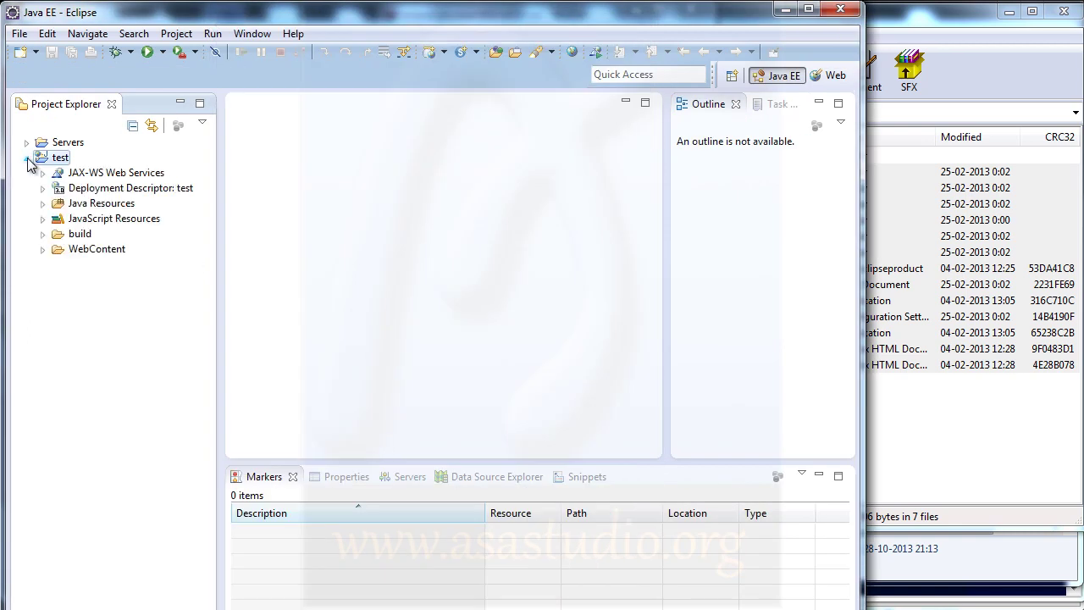
pyautogui.click(43, 250)
pyautogui.doubleClick(104, 279)
pyautogui.click(108, 264)
pyautogui.click(58, 265)
pyautogui.click(87, 252)
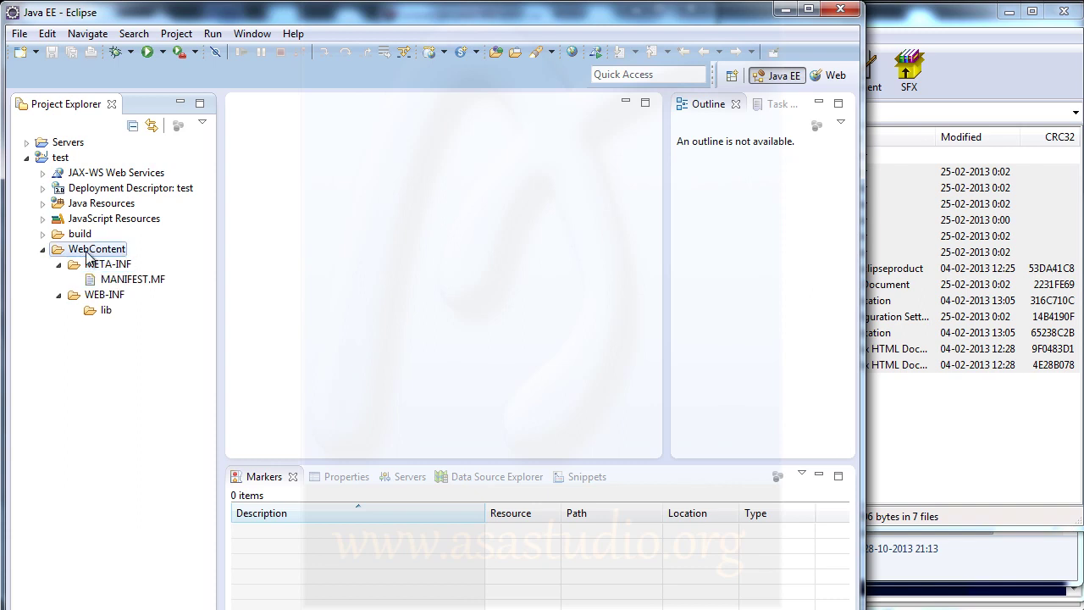
pyautogui.click(43, 203)
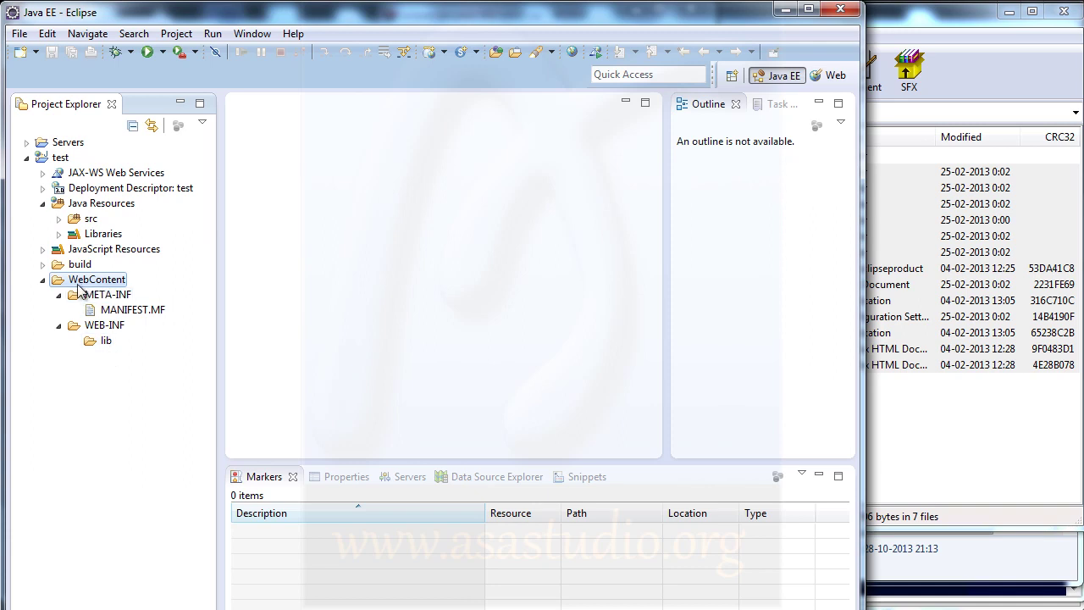
# Create a new JSP file named test.jsp in the WEB-INF folder of the test project.
pyautogui.click(94, 326)
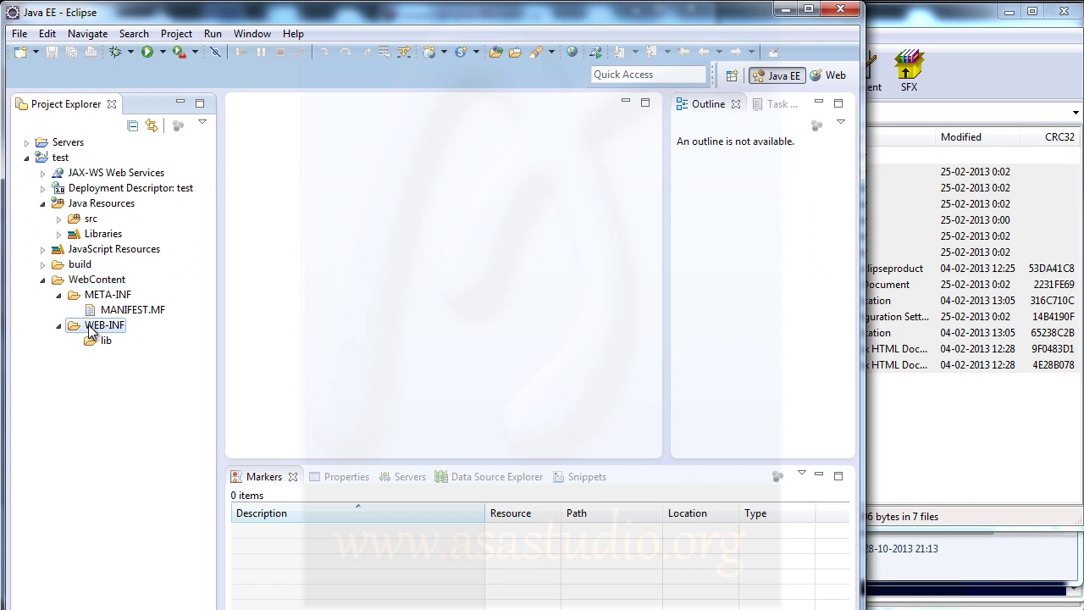
pyautogui.rightClick(92, 330)
pyautogui.moveTo(186, 253)
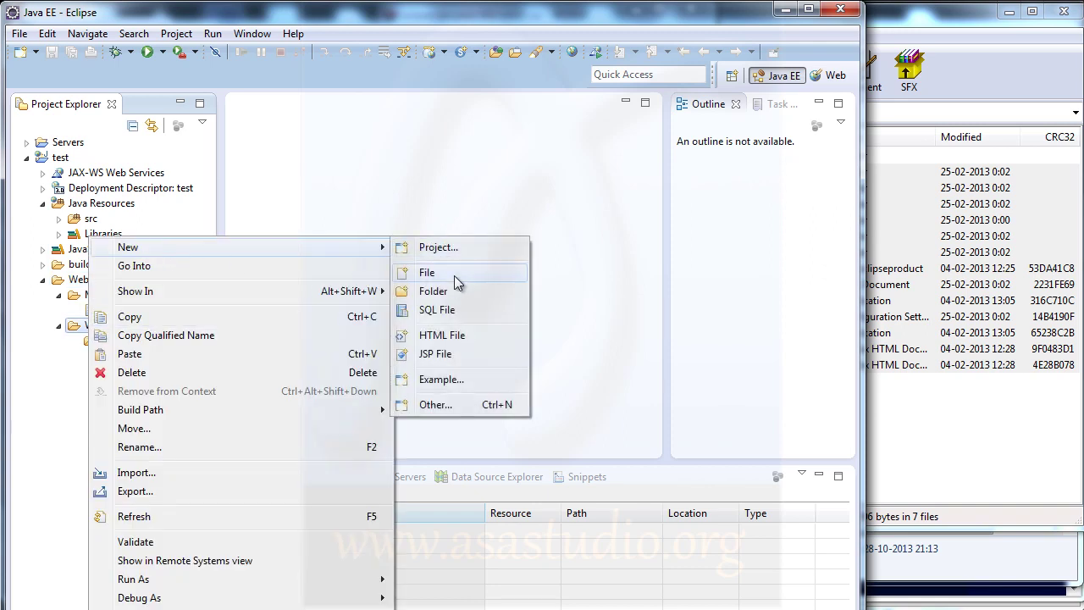
pyautogui.click(450, 354)
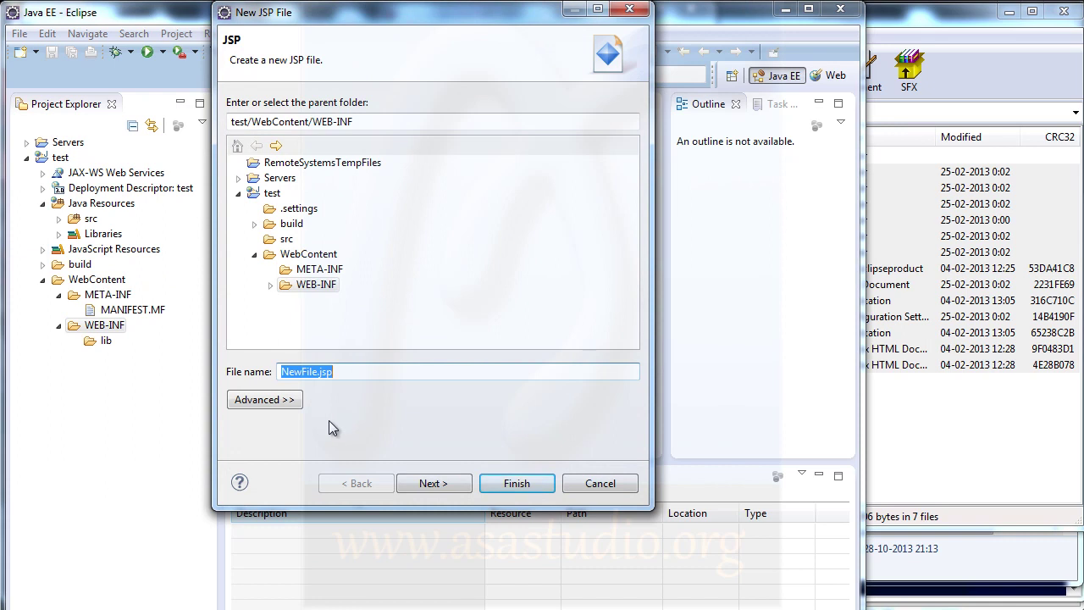
pyautogui.moveTo(318, 374); pyautogui.dragTo(263, 373)
pyautogui.write('test')
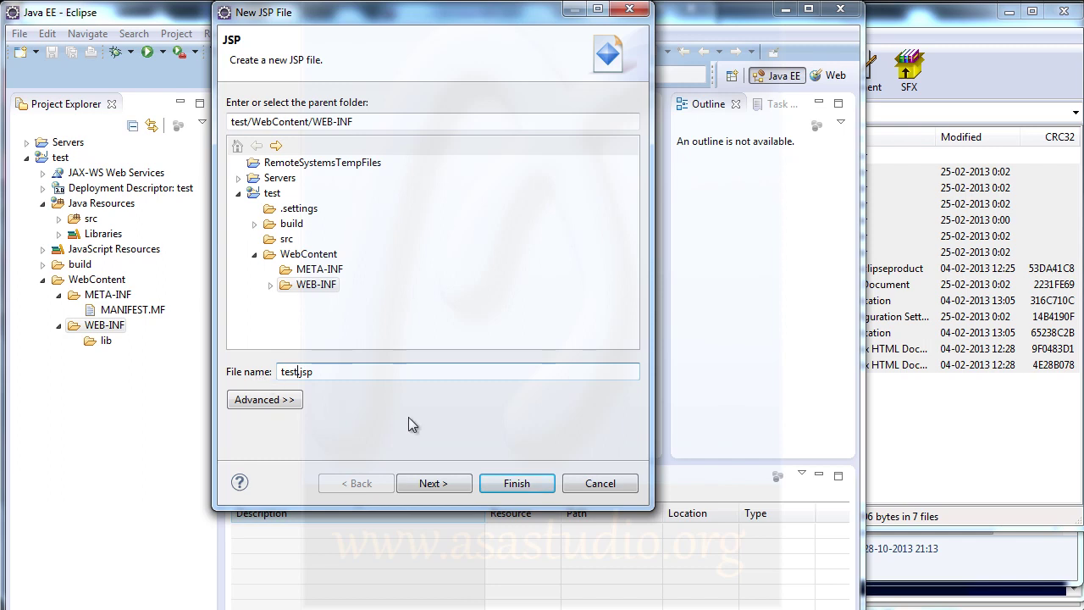
pyautogui.click(516, 485)
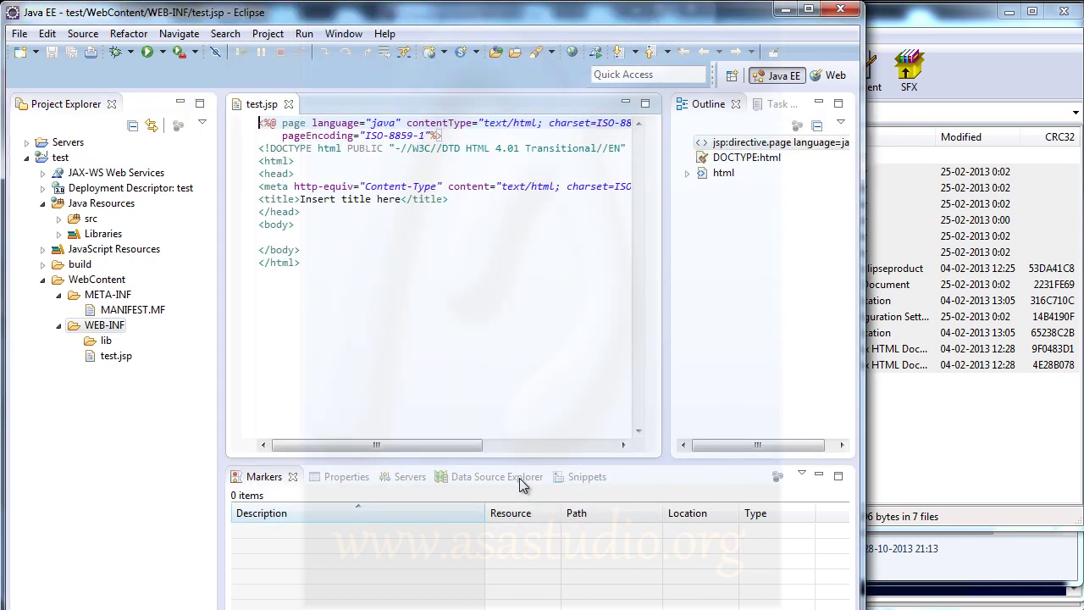
# Enter the text "Haloo, ini testing tomcat...." inside the body element of test.jsp.
pyautogui.click(287, 238)
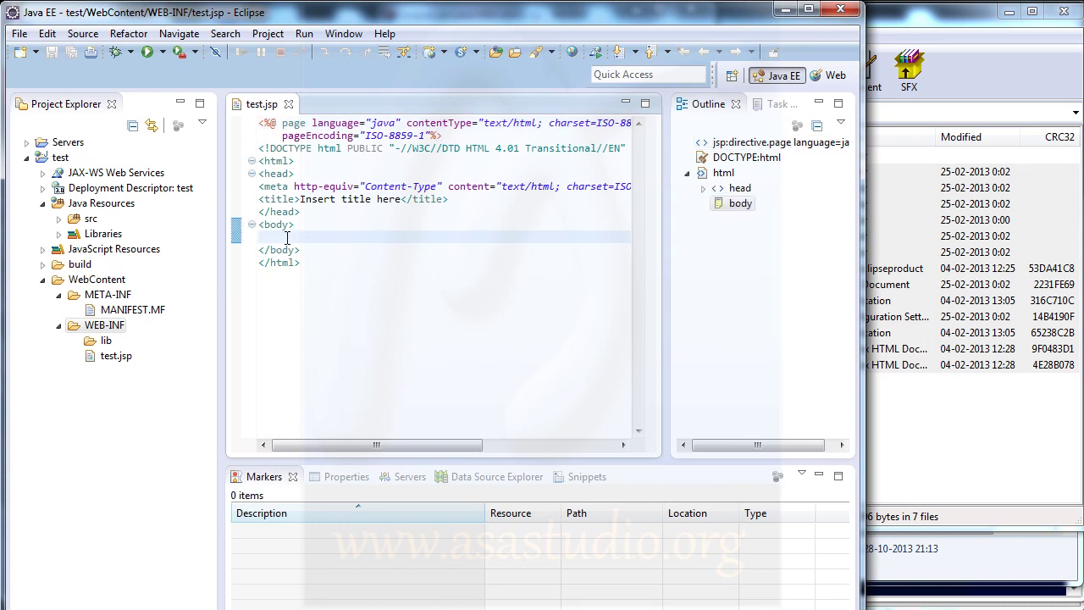
pyautogui.write('Haloo')
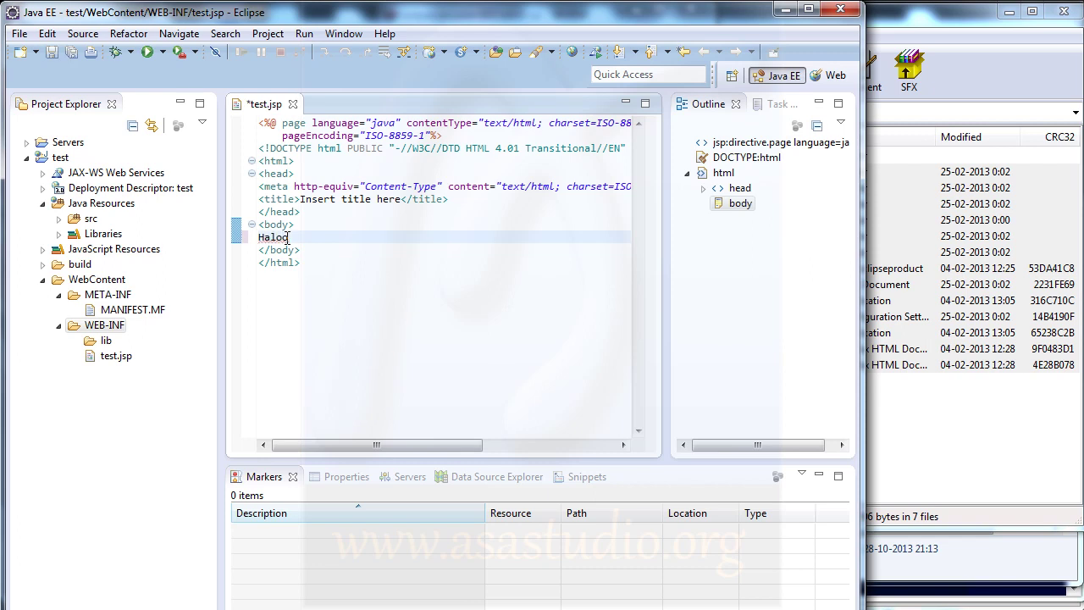
pyautogui.write(', ini testing tomcat....')
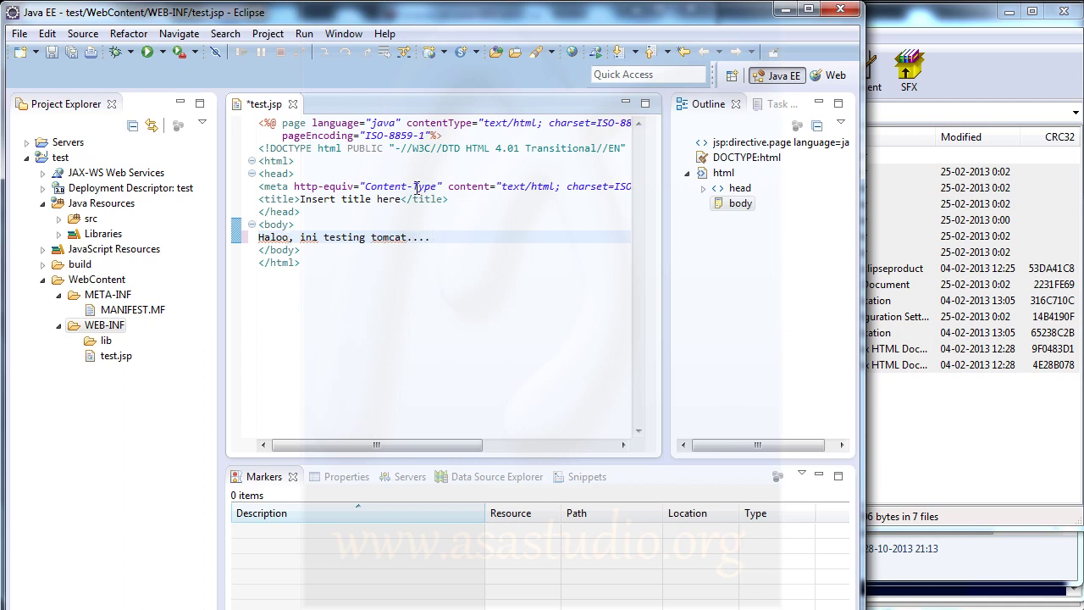
# Run the test project on the existing Tomcat v7.0 Server at localhost, saving the changes to test.jsp.
pyautogui.rightClick(61, 160)
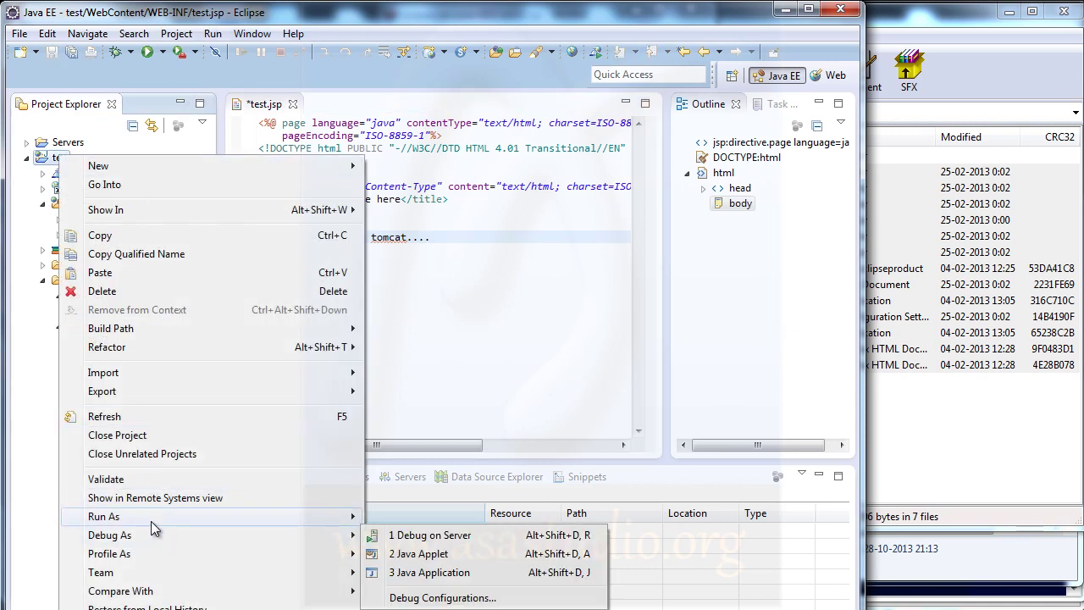
pyautogui.moveTo(207, 518)
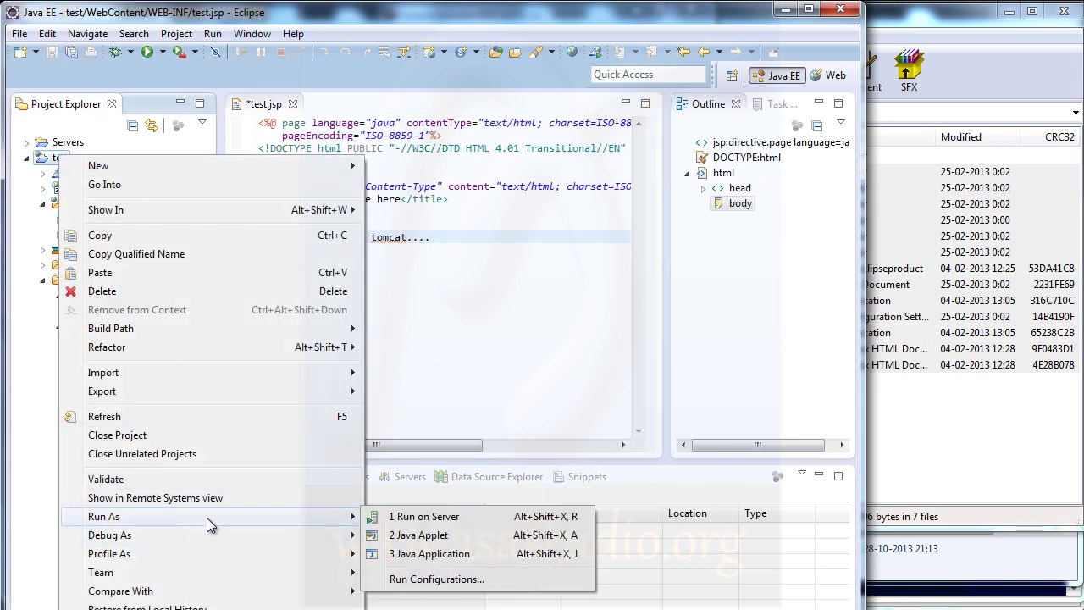
pyautogui.click(457, 518)
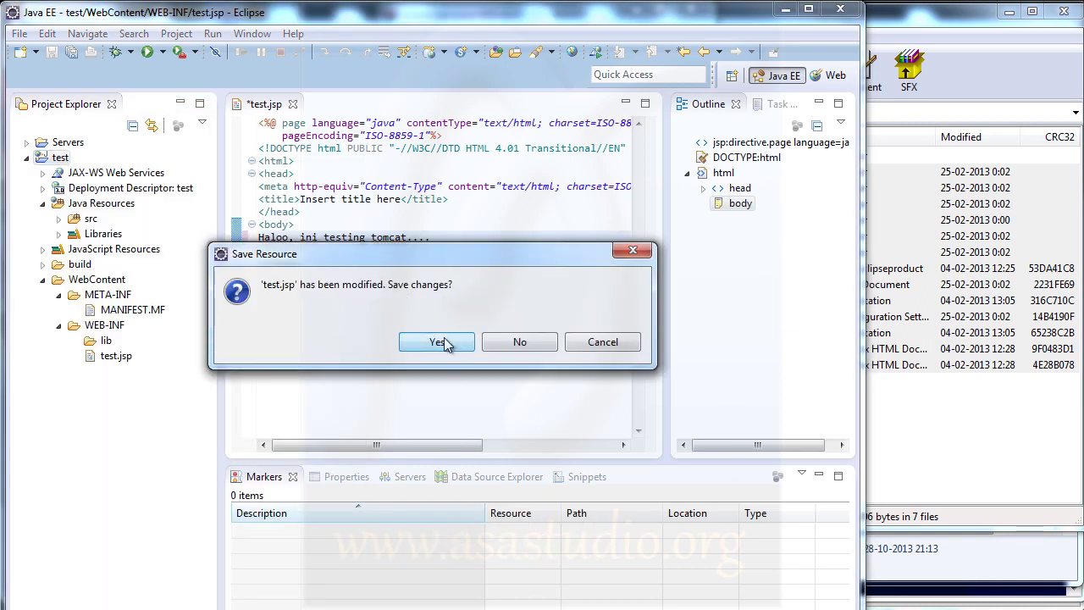
pyautogui.click(433, 341)
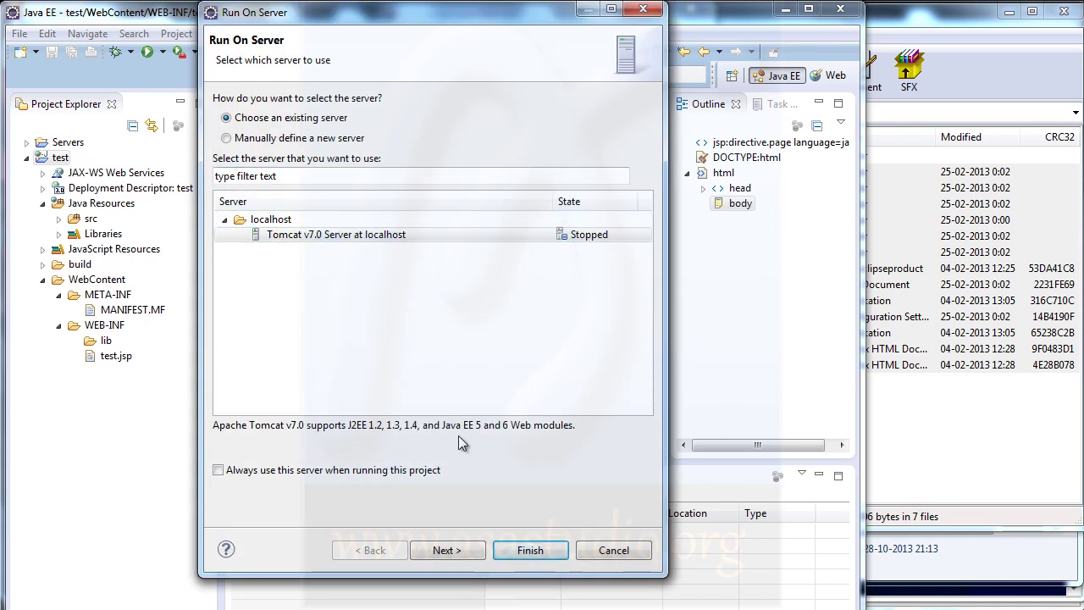
pyautogui.click(516, 550)
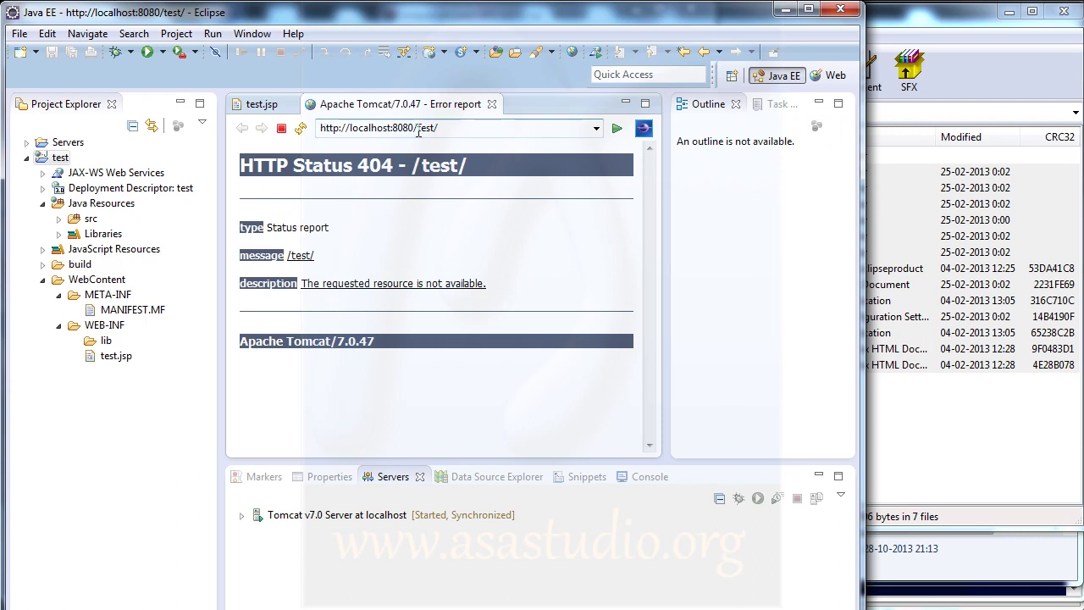
pyautogui.click(459, 127)
pyautogui.click(468, 127)
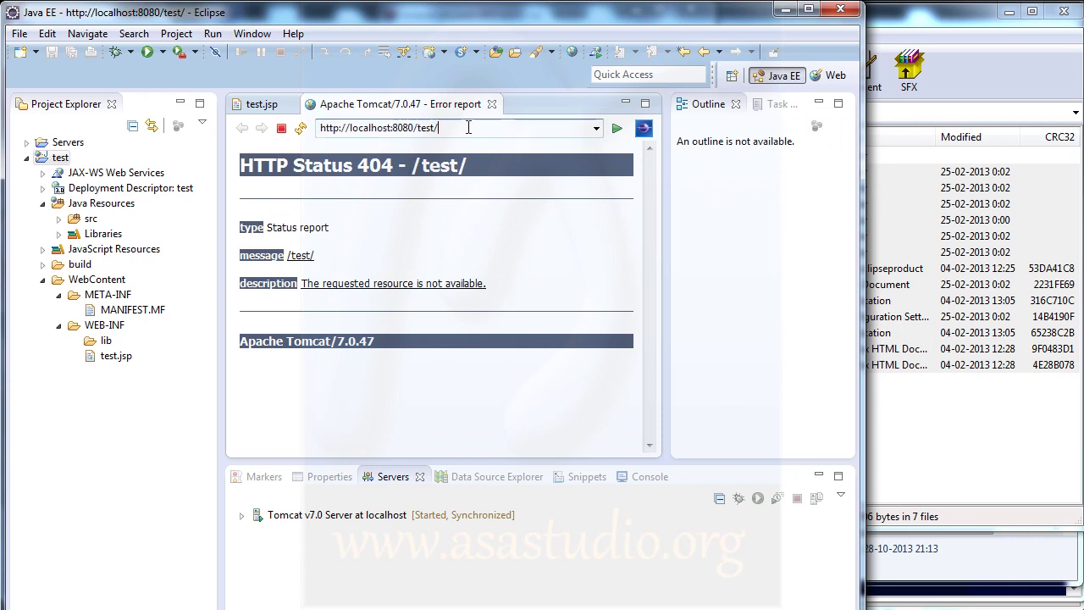